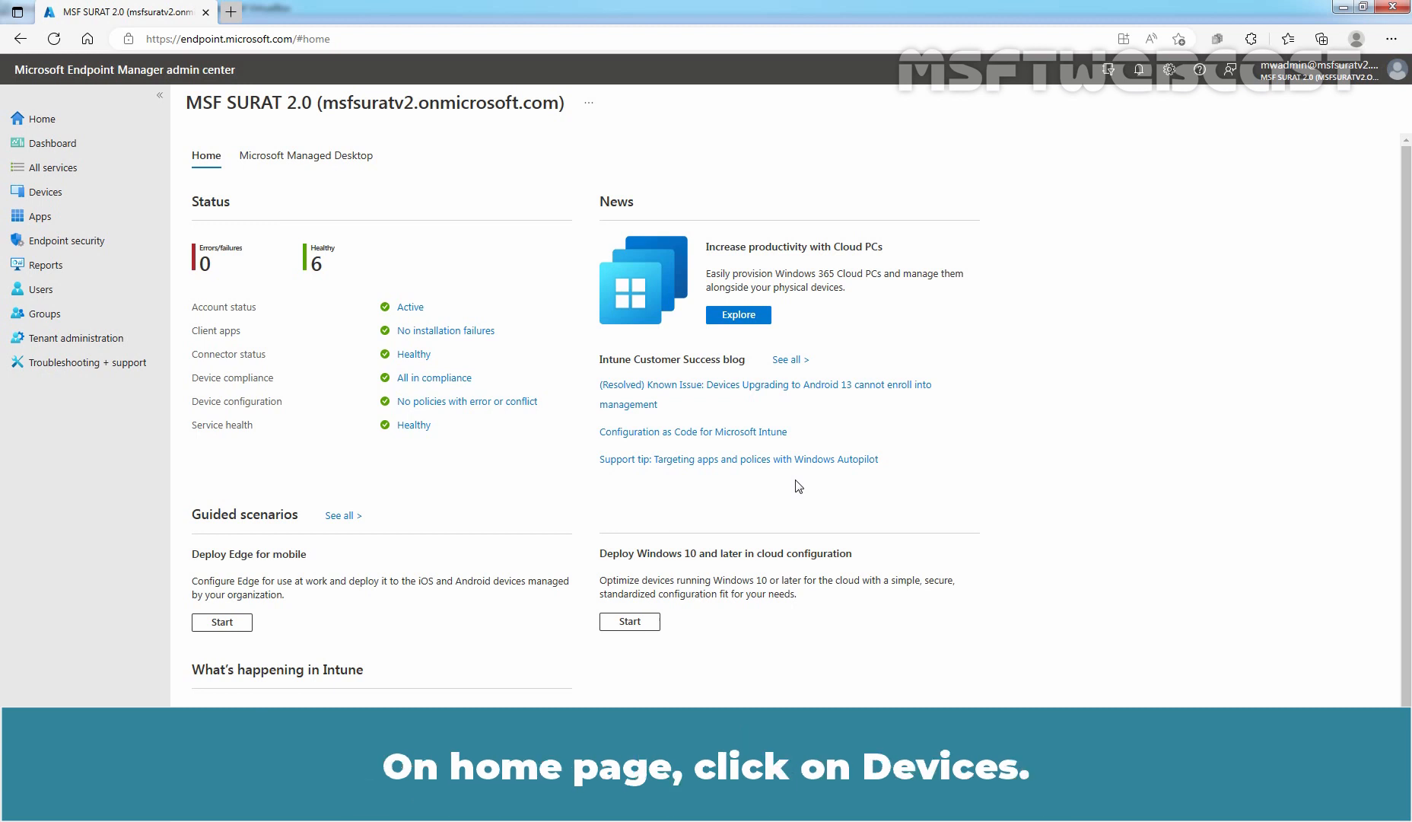
# Step: View the list of enrolled Windows devices with their ownership
pyautogui.click(43, 197)
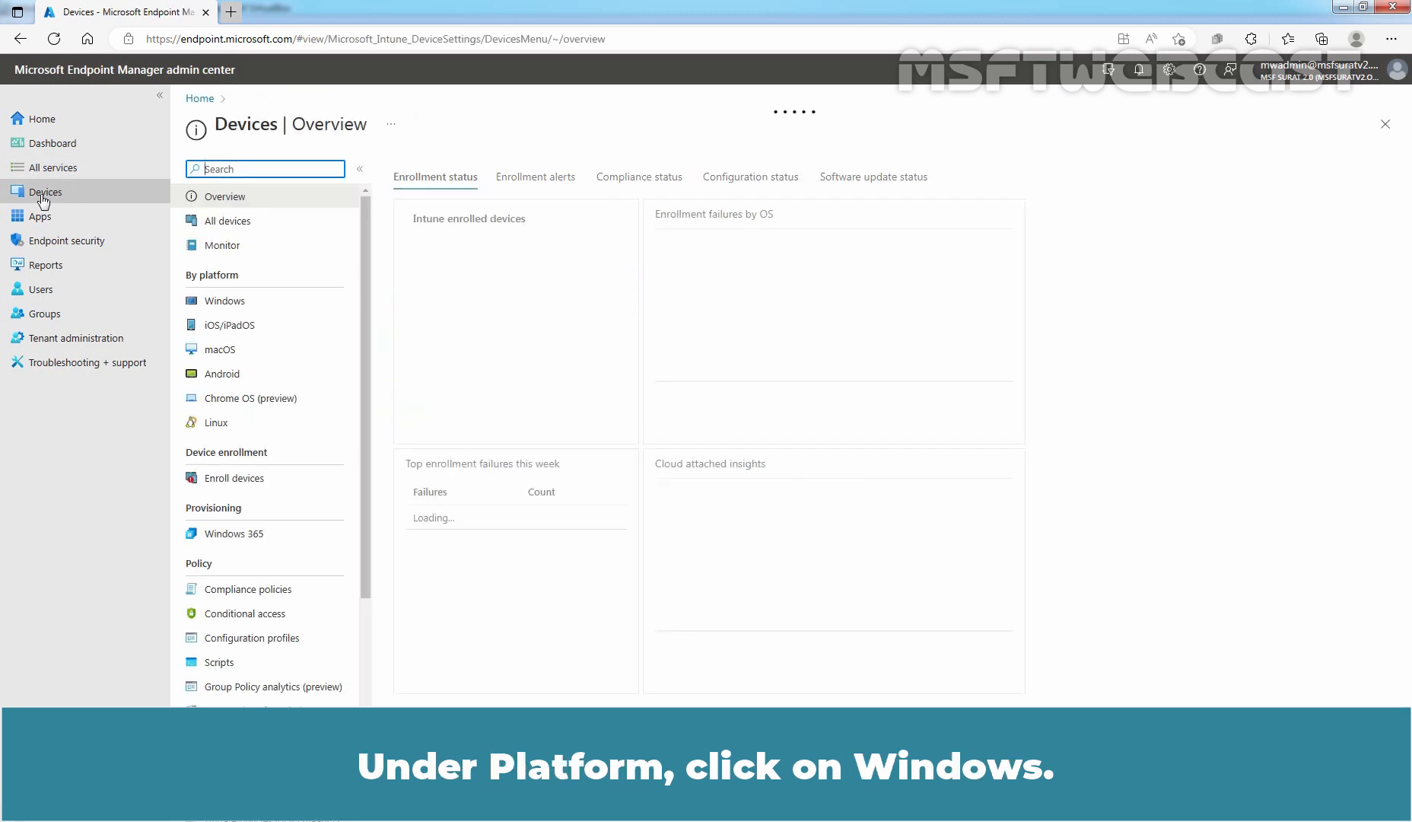
pyautogui.click(225, 303)
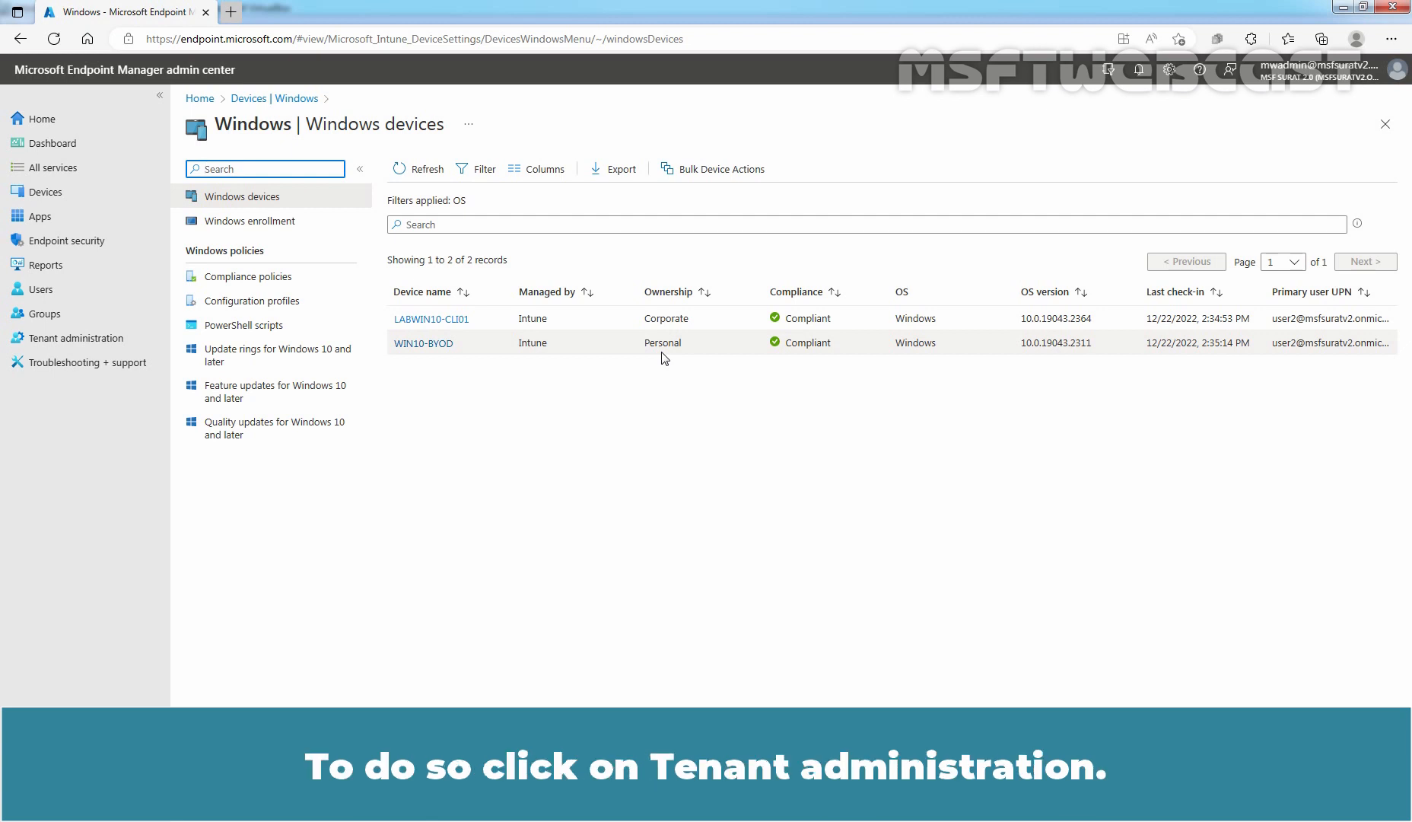
# Step: Start a tenant filter named "All Windows Devices except Personal", described as "This filter is used to target all Windows devices except devices with Personal ownership."
pyautogui.click(72, 339)
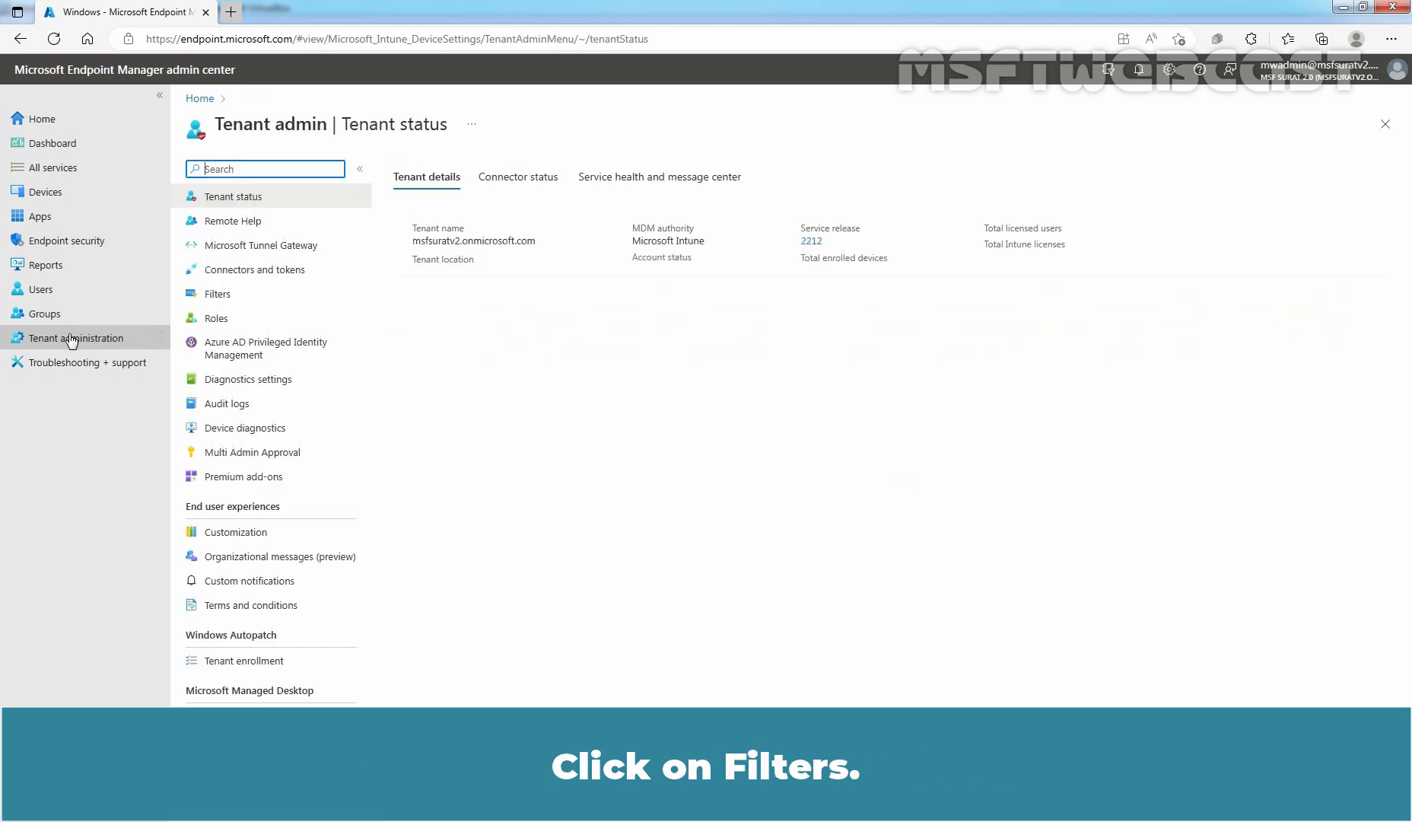
pyautogui.click(218, 294)
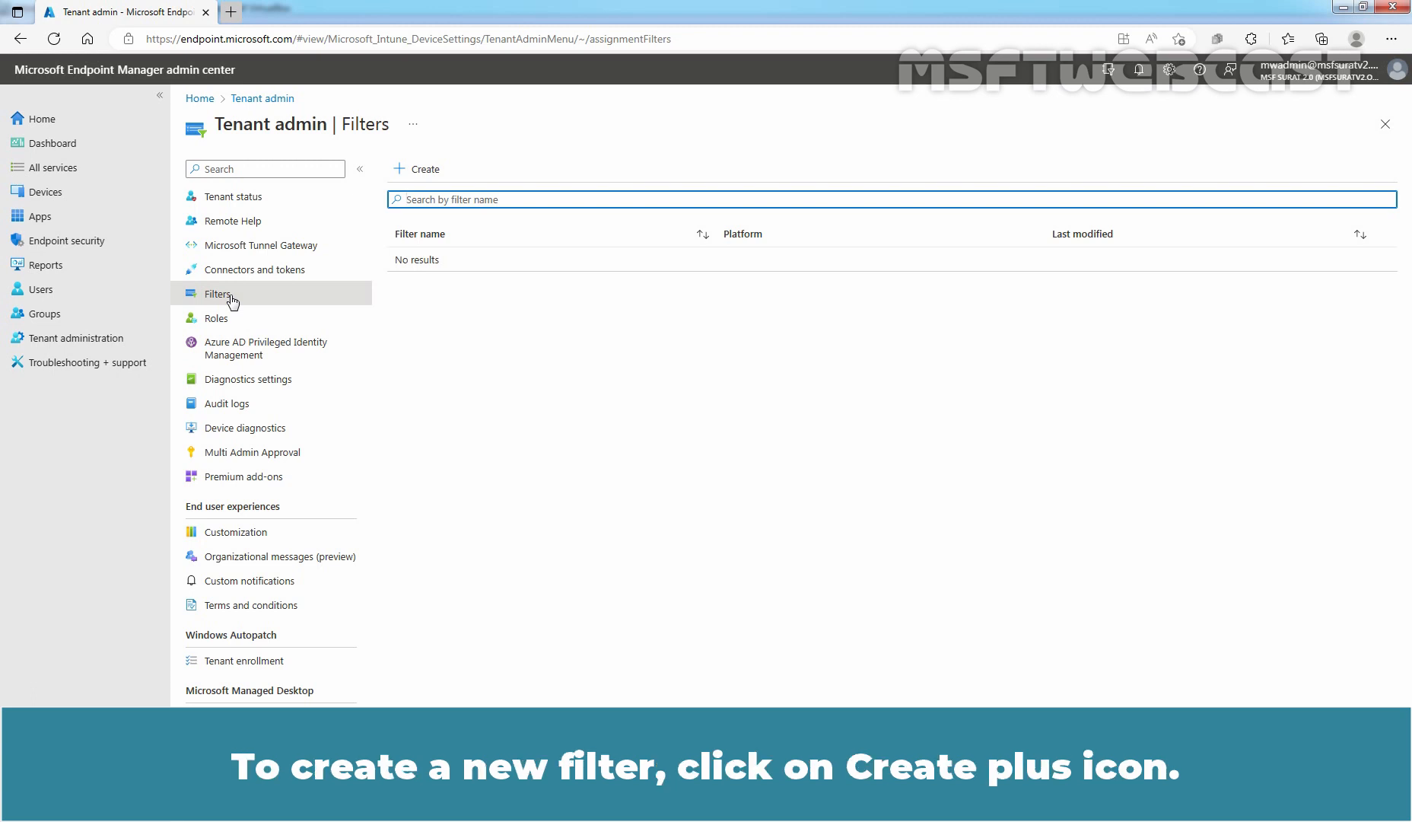
pyautogui.click(418, 168)
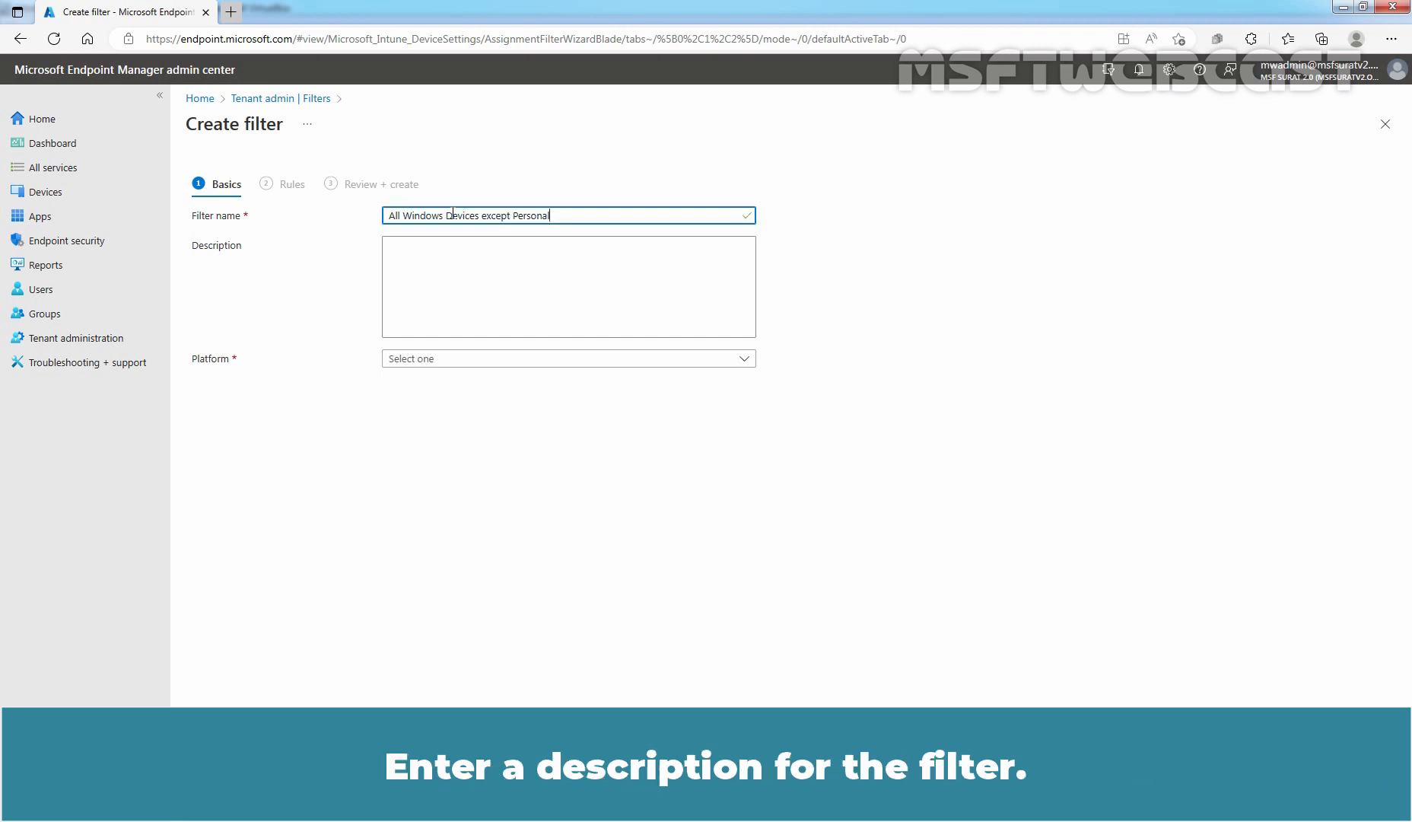
pyautogui.click(436, 270)
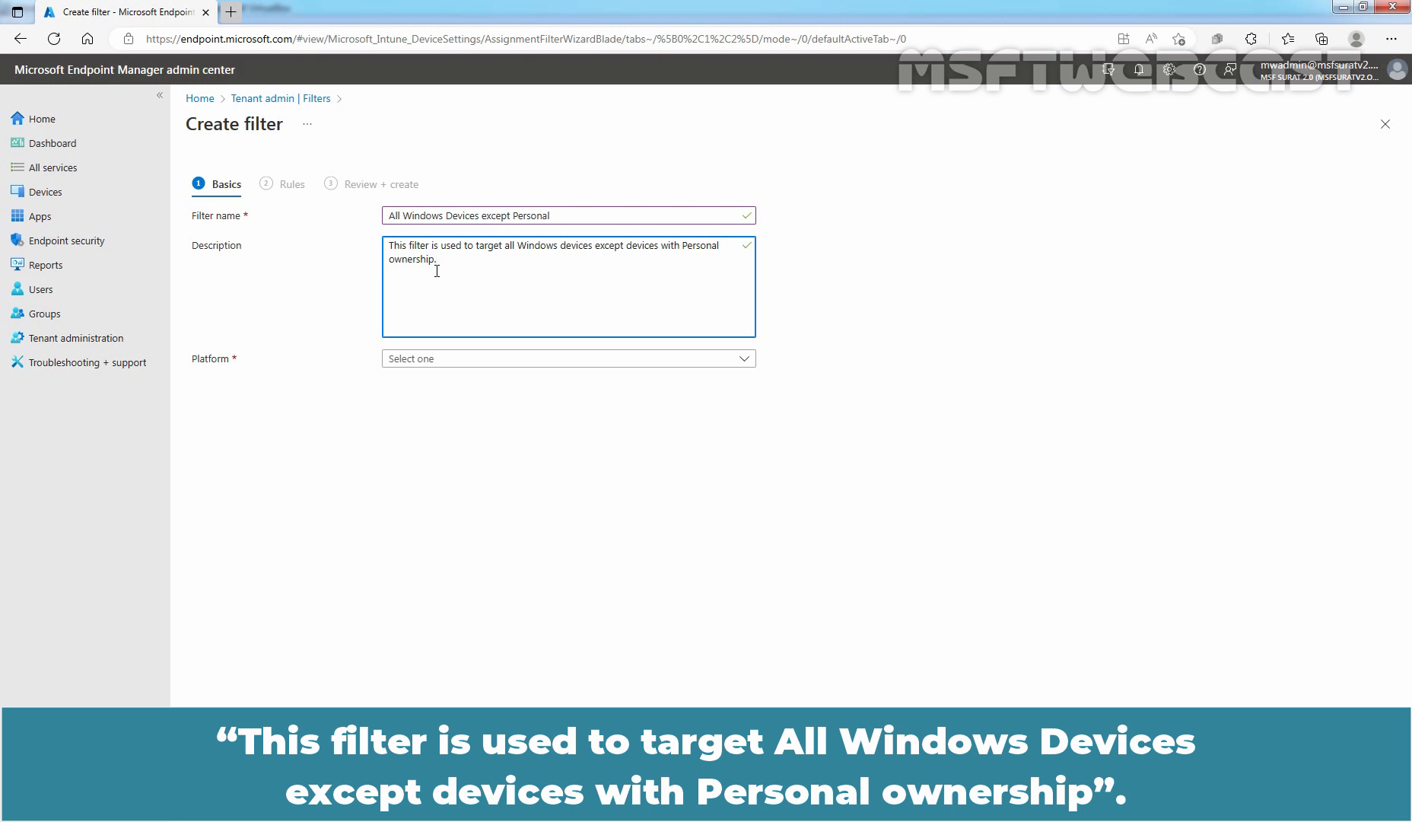
# Step: Set the filter's platform to Windows 10 and later and proceed to its rules
pyautogui.click(489, 360)
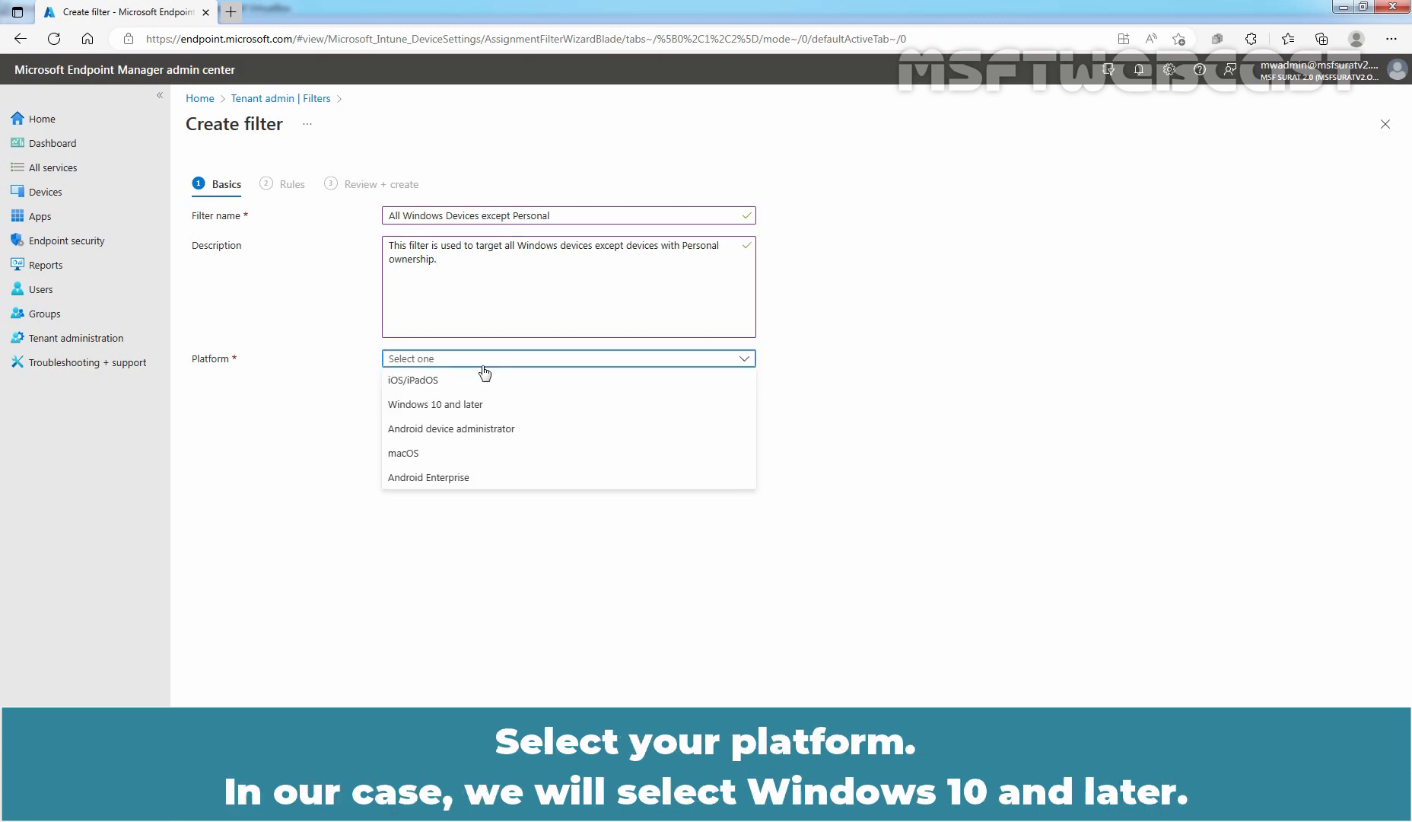
pyautogui.click(451, 406)
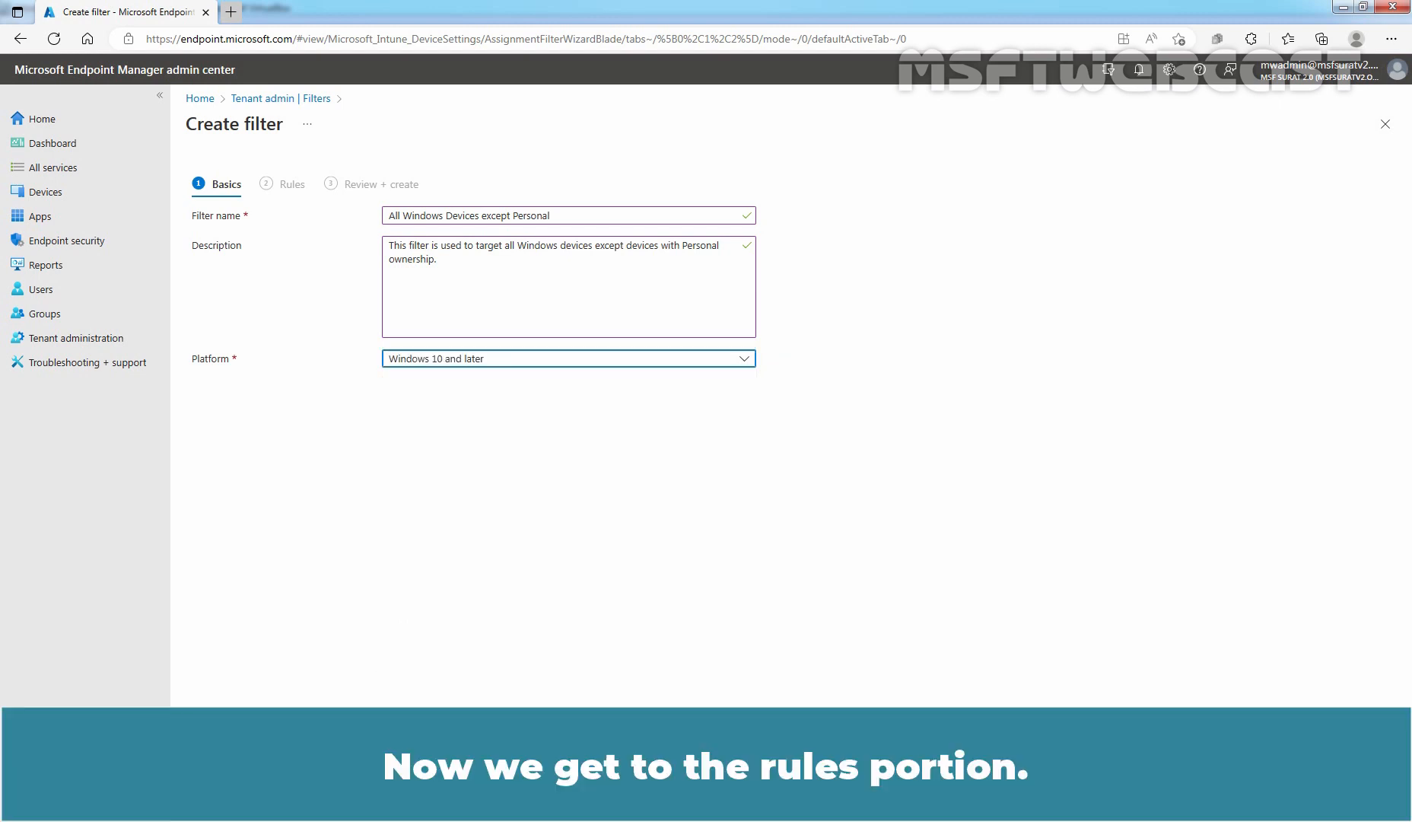
pyautogui.click(299, 794)
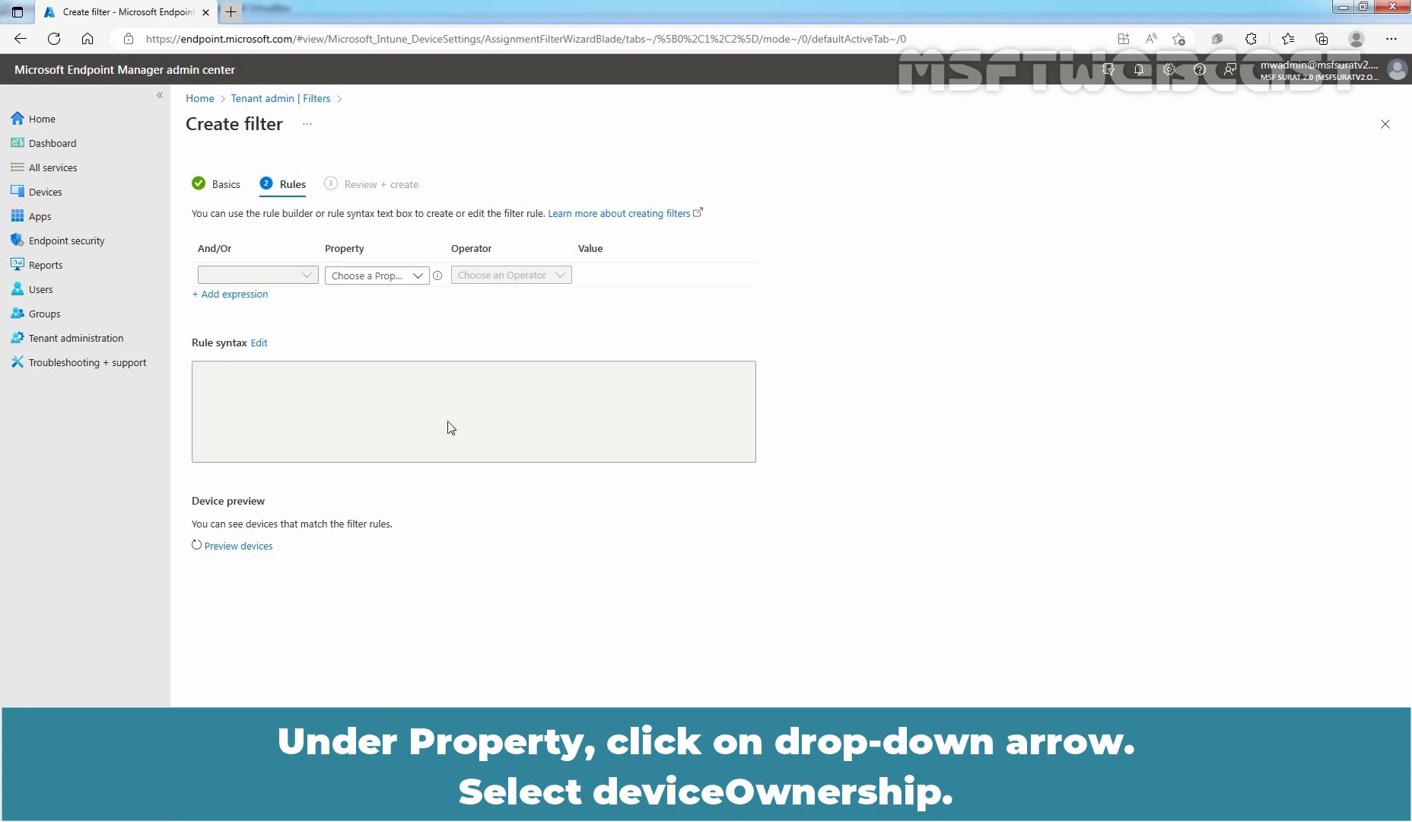
# Step: Build the filter rule with property deviceOwnership, operator NotEquals and value Personal, and generate its rule syntax
pyautogui.click(416, 278)
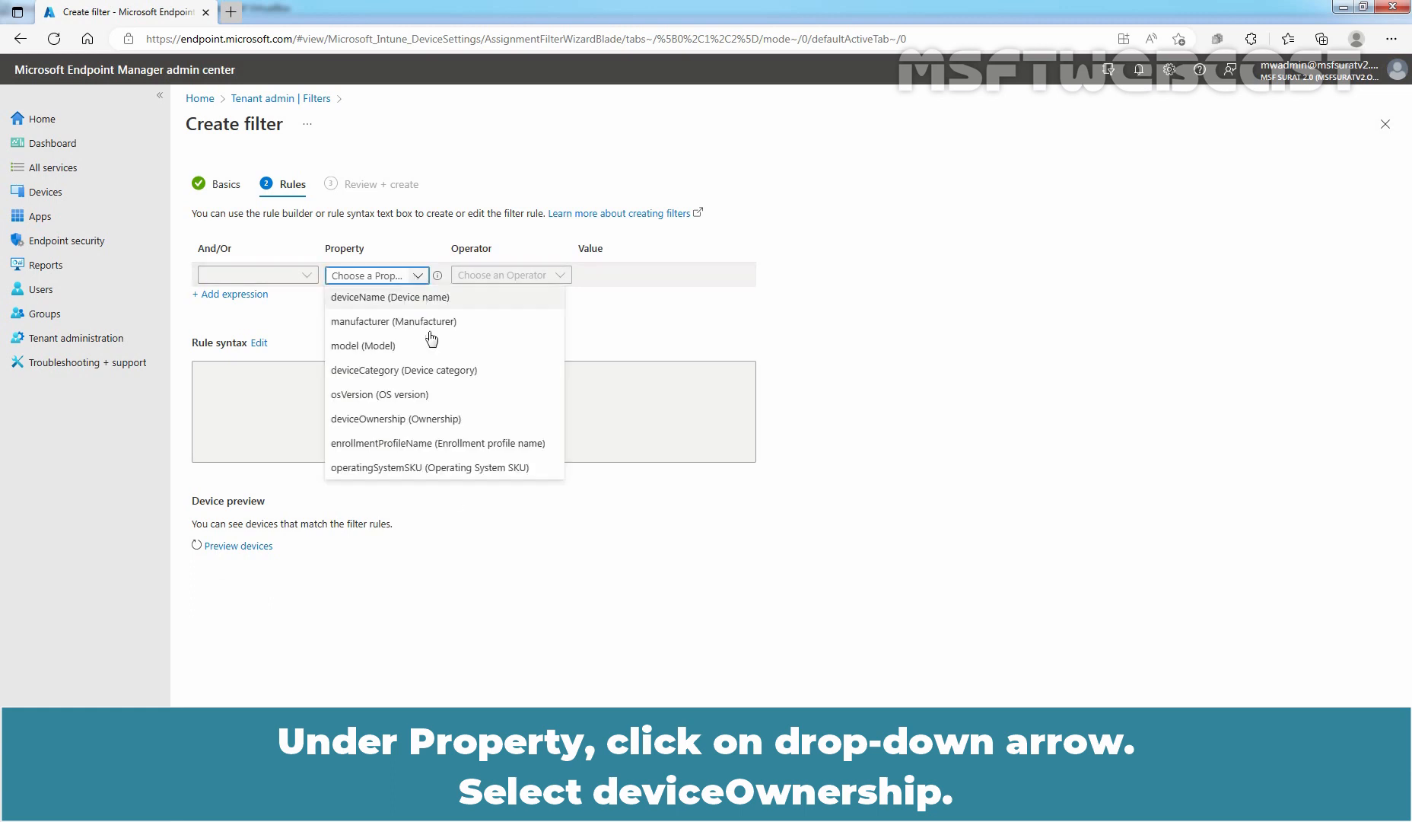
pyautogui.click(415, 418)
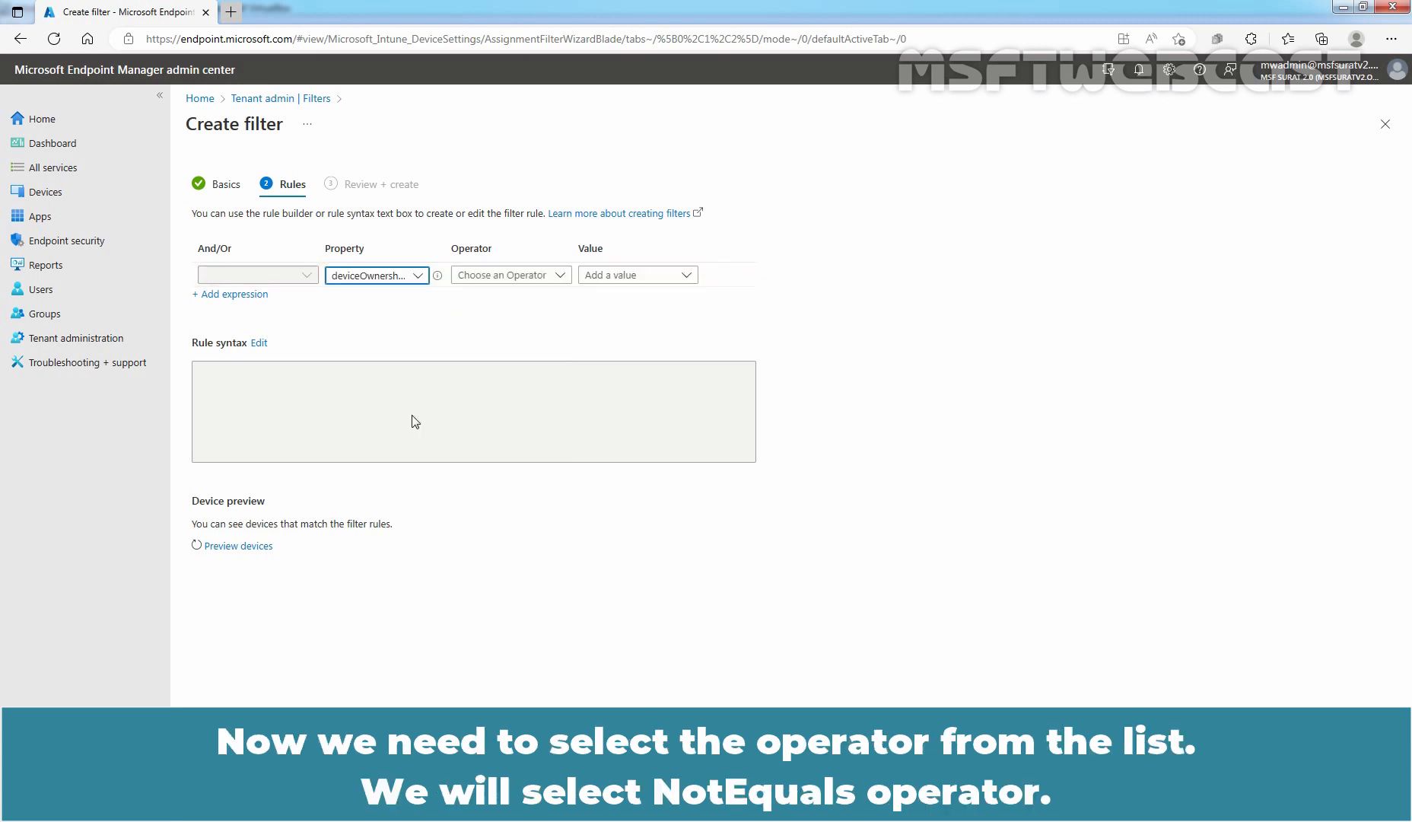
pyautogui.click(561, 277)
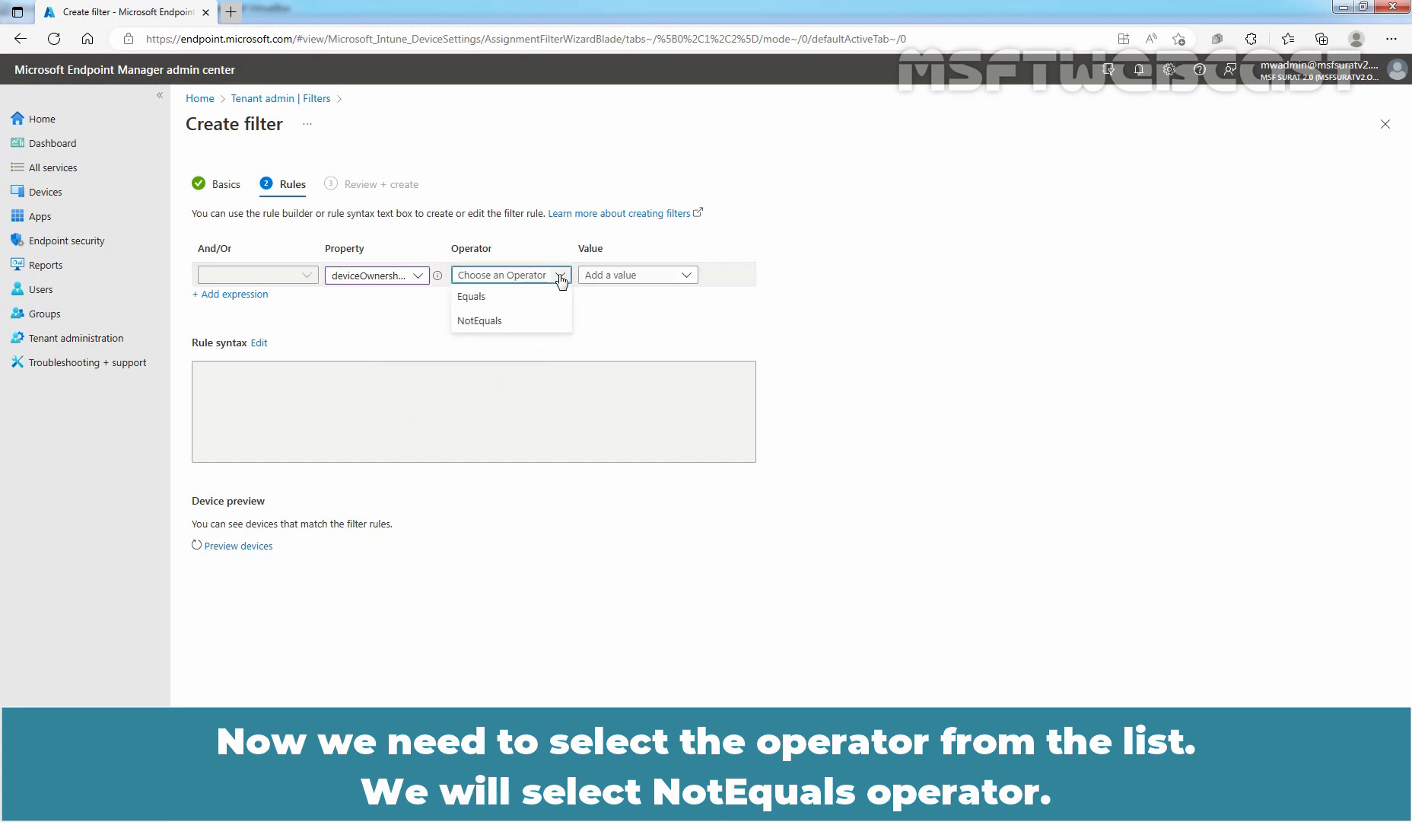
pyautogui.click(522, 326)
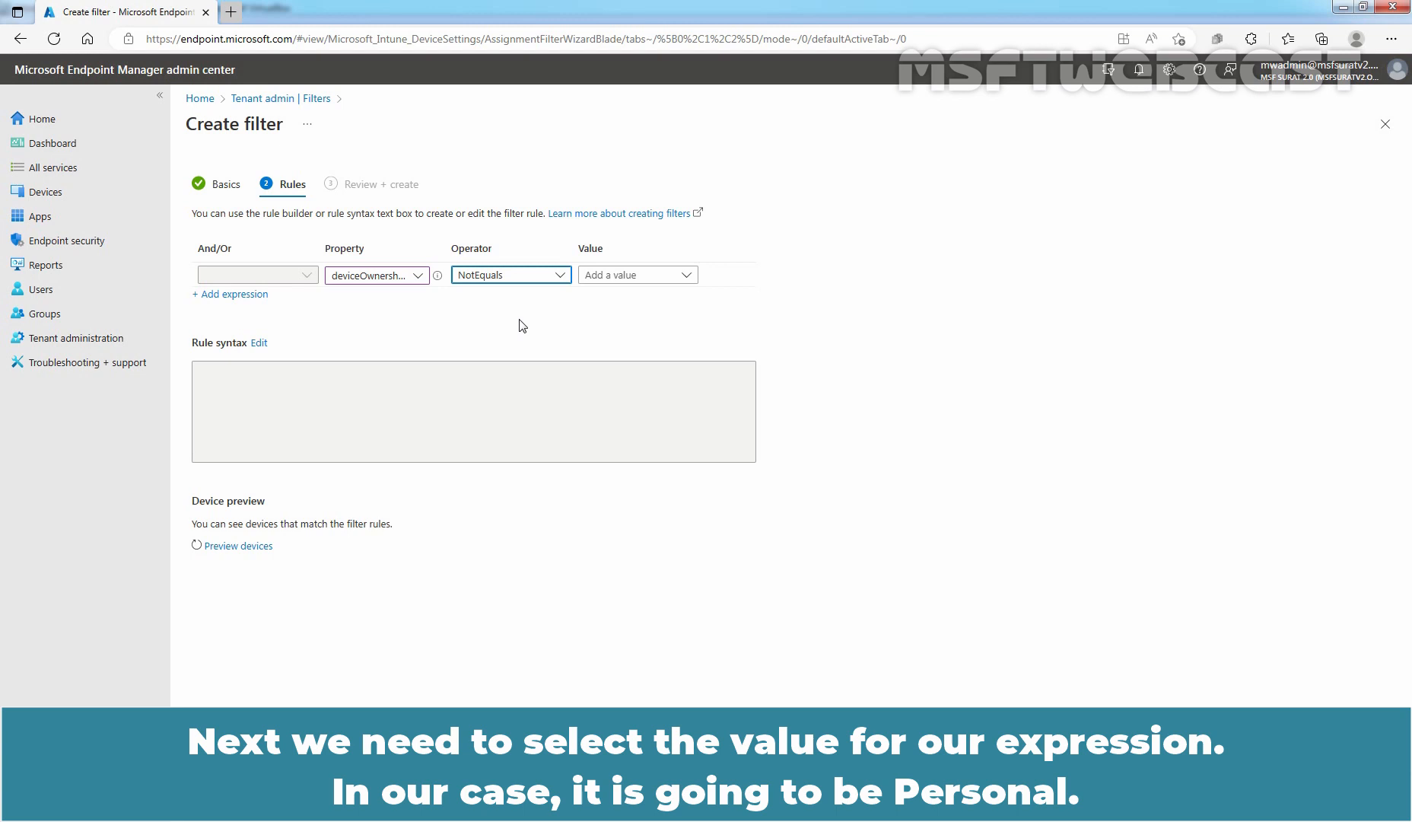
pyautogui.click(687, 276)
pyautogui.click(619, 327)
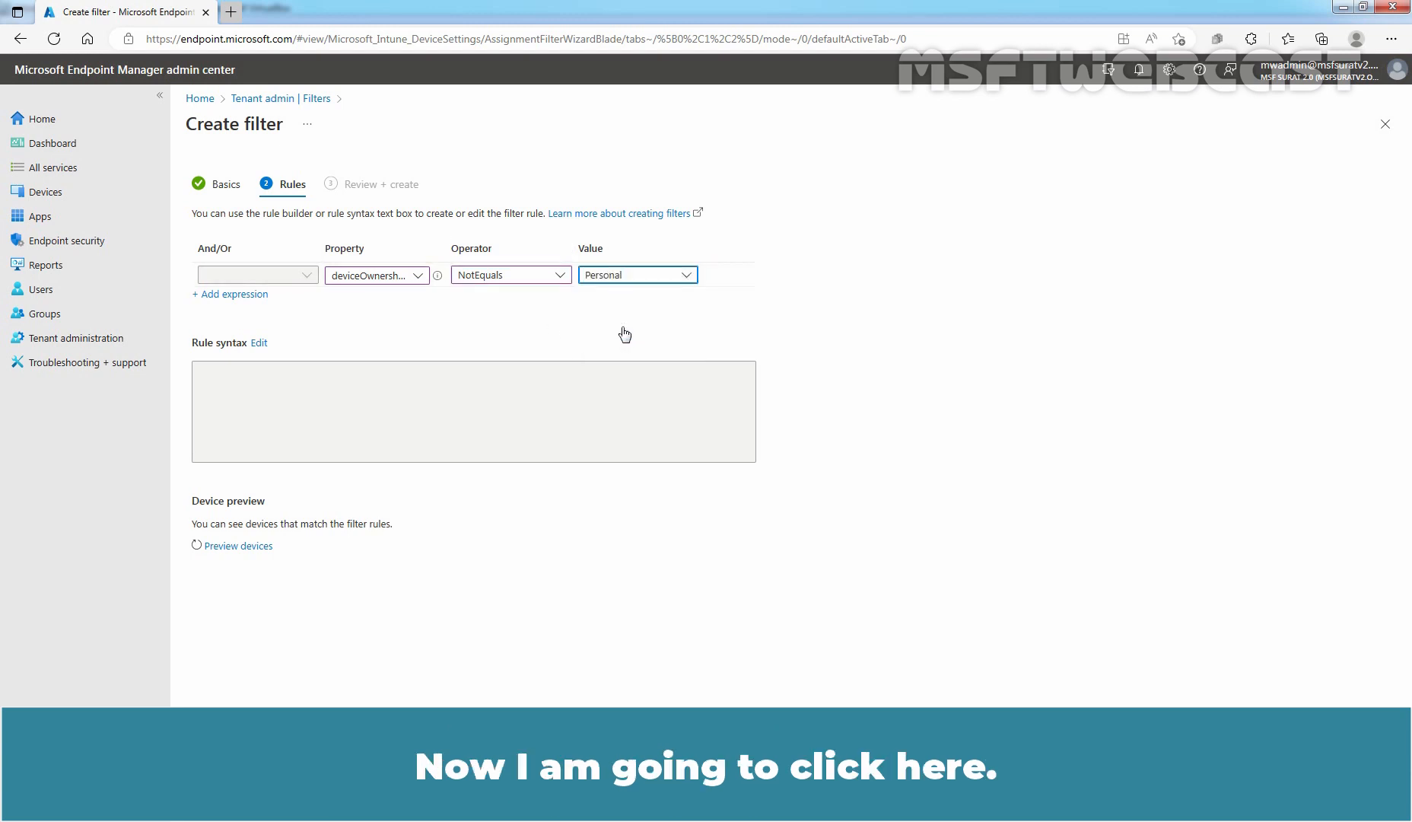
pyautogui.click(475, 413)
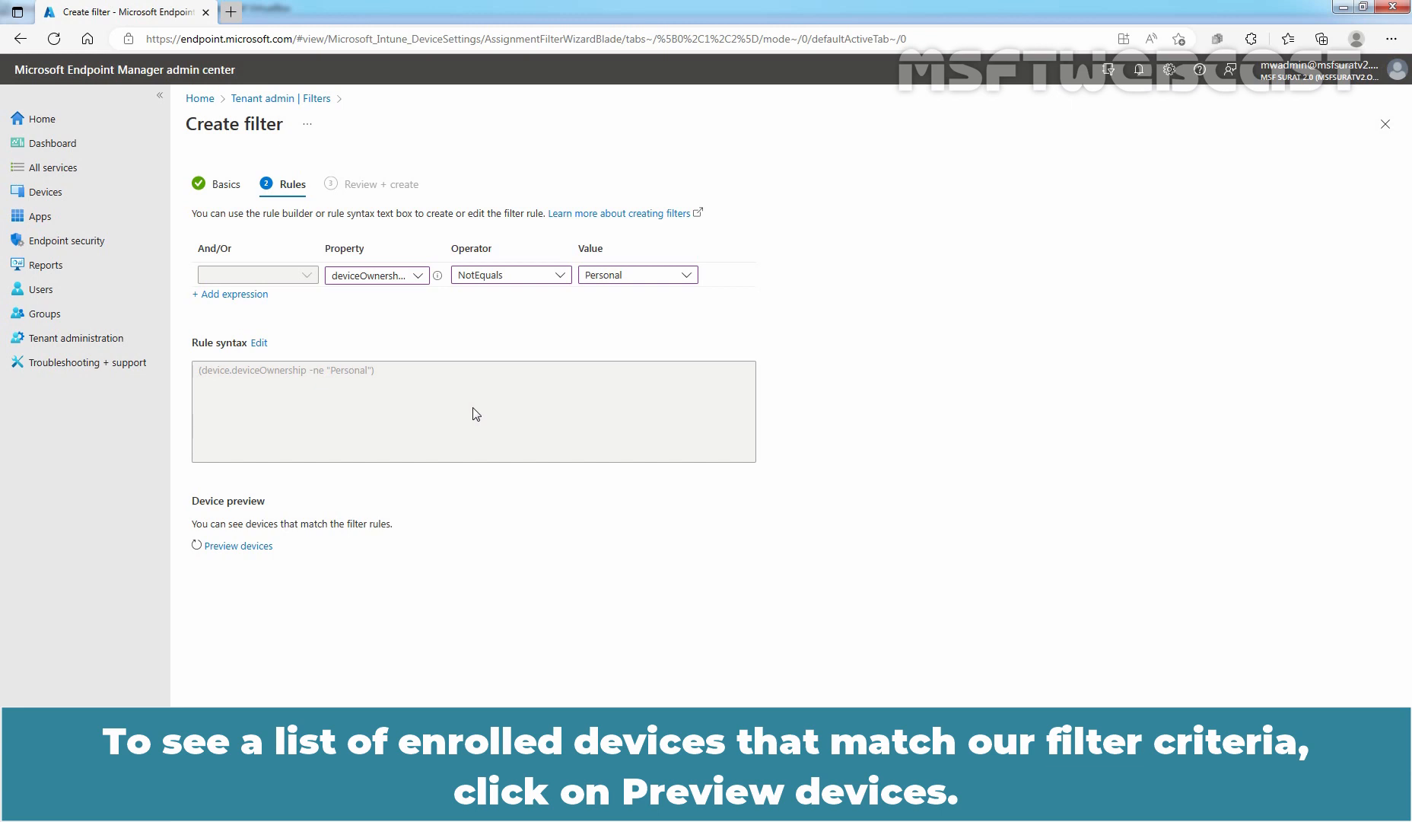
# Step: Preview the enrolled devices that match the filter rule and close the preview
pyautogui.click(239, 547)
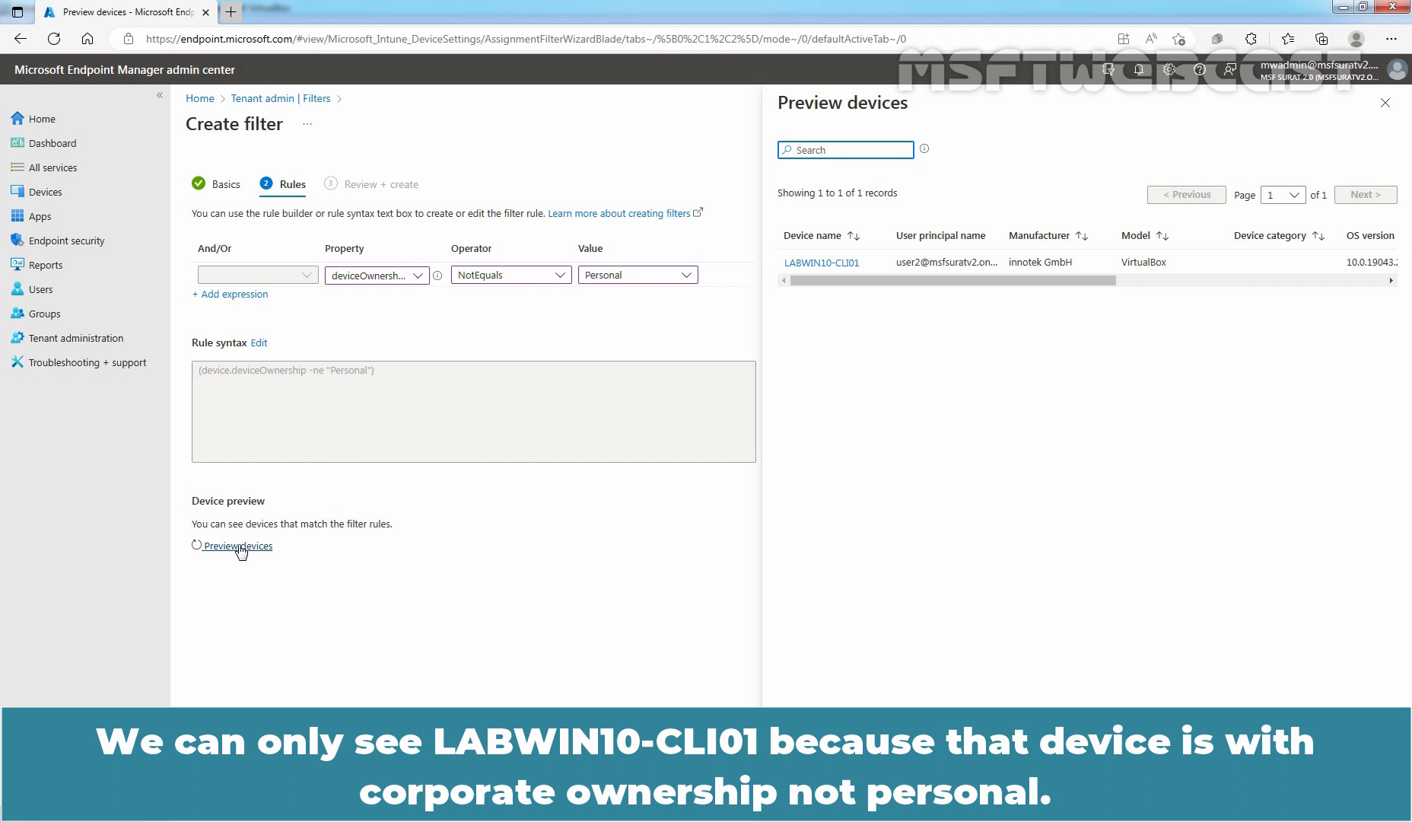
pyautogui.click(1386, 103)
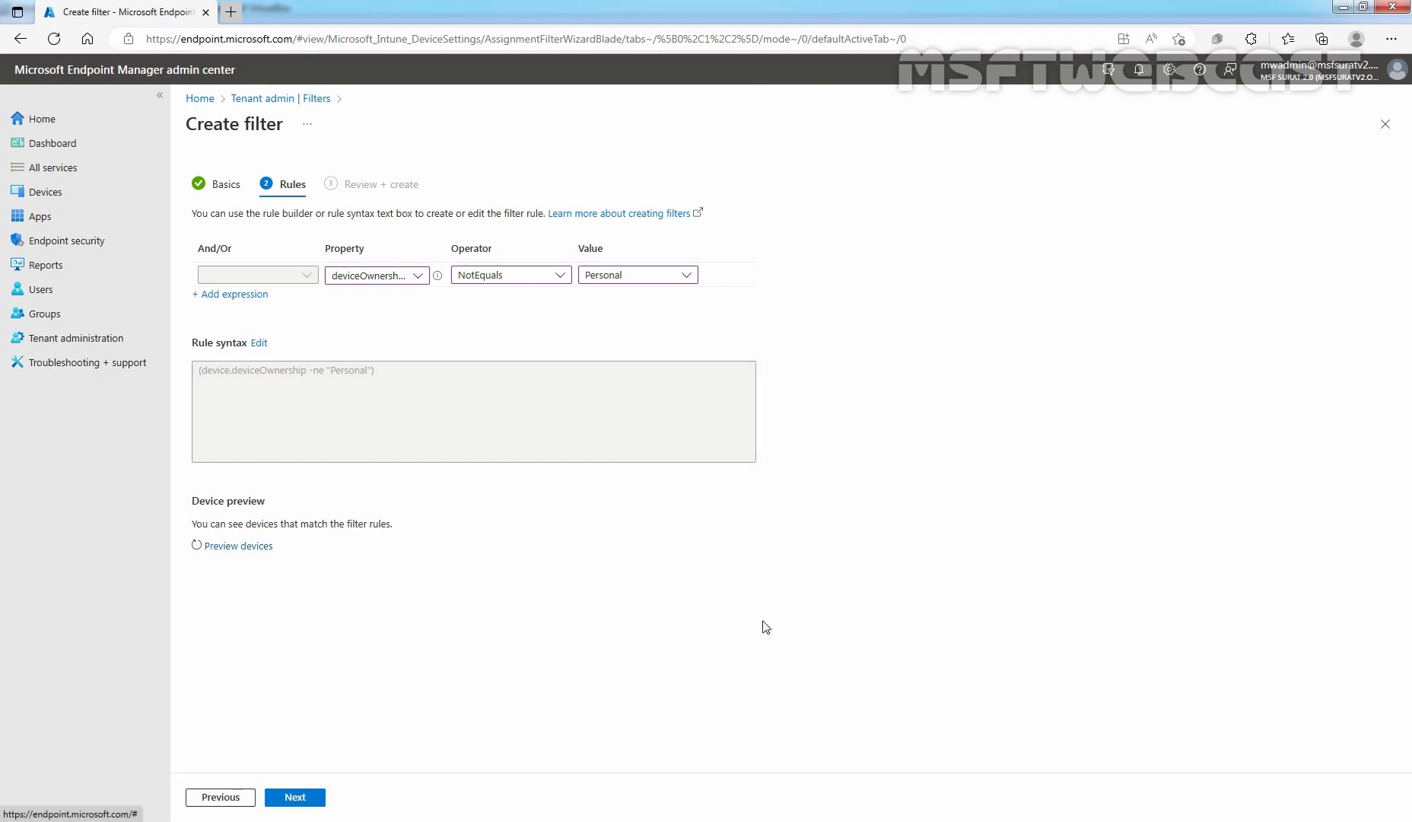
# Step: Review and create the filter, and check the portal notifications for its creation
pyautogui.click(295, 797)
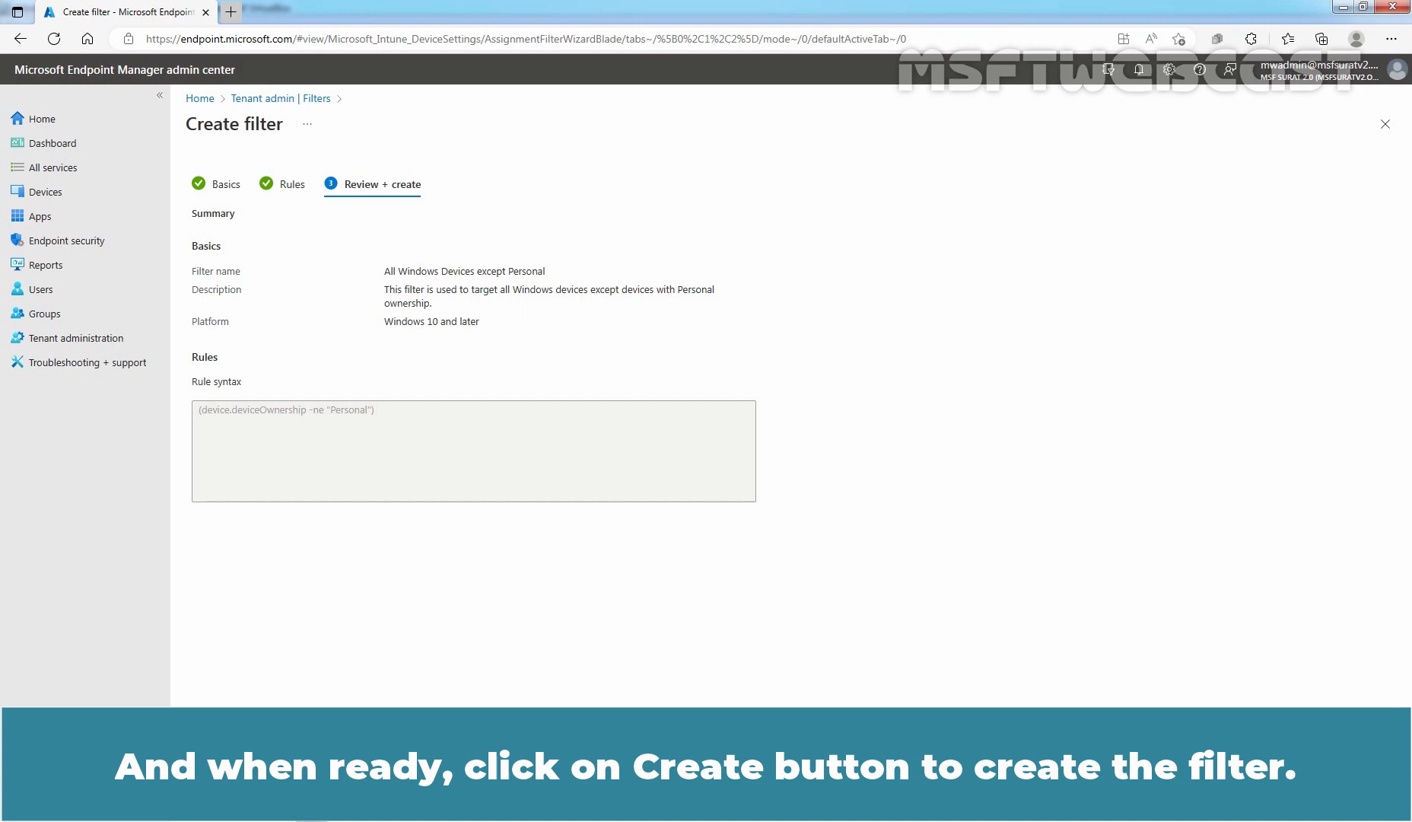
pyautogui.click(295, 796)
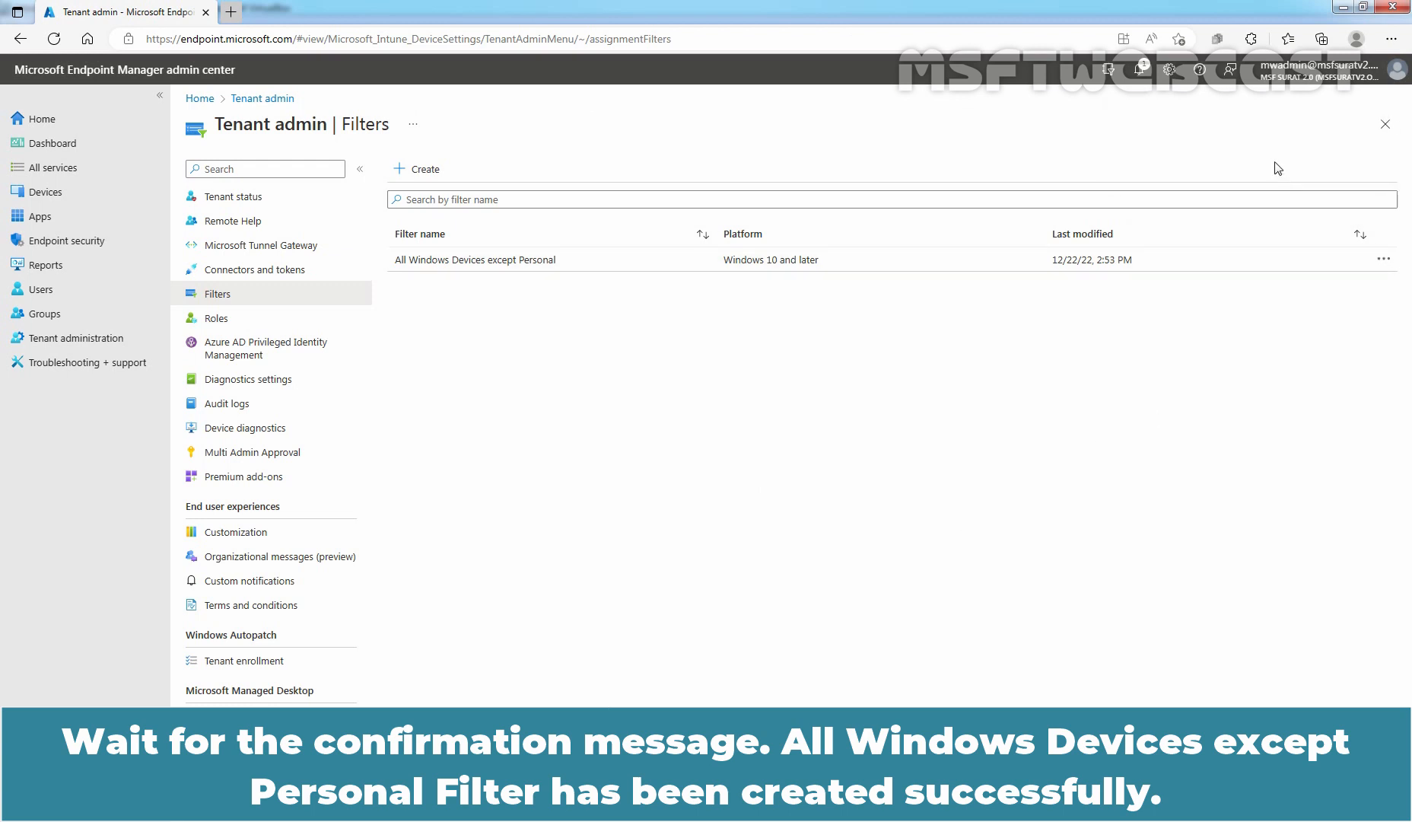
pyautogui.click(1139, 70)
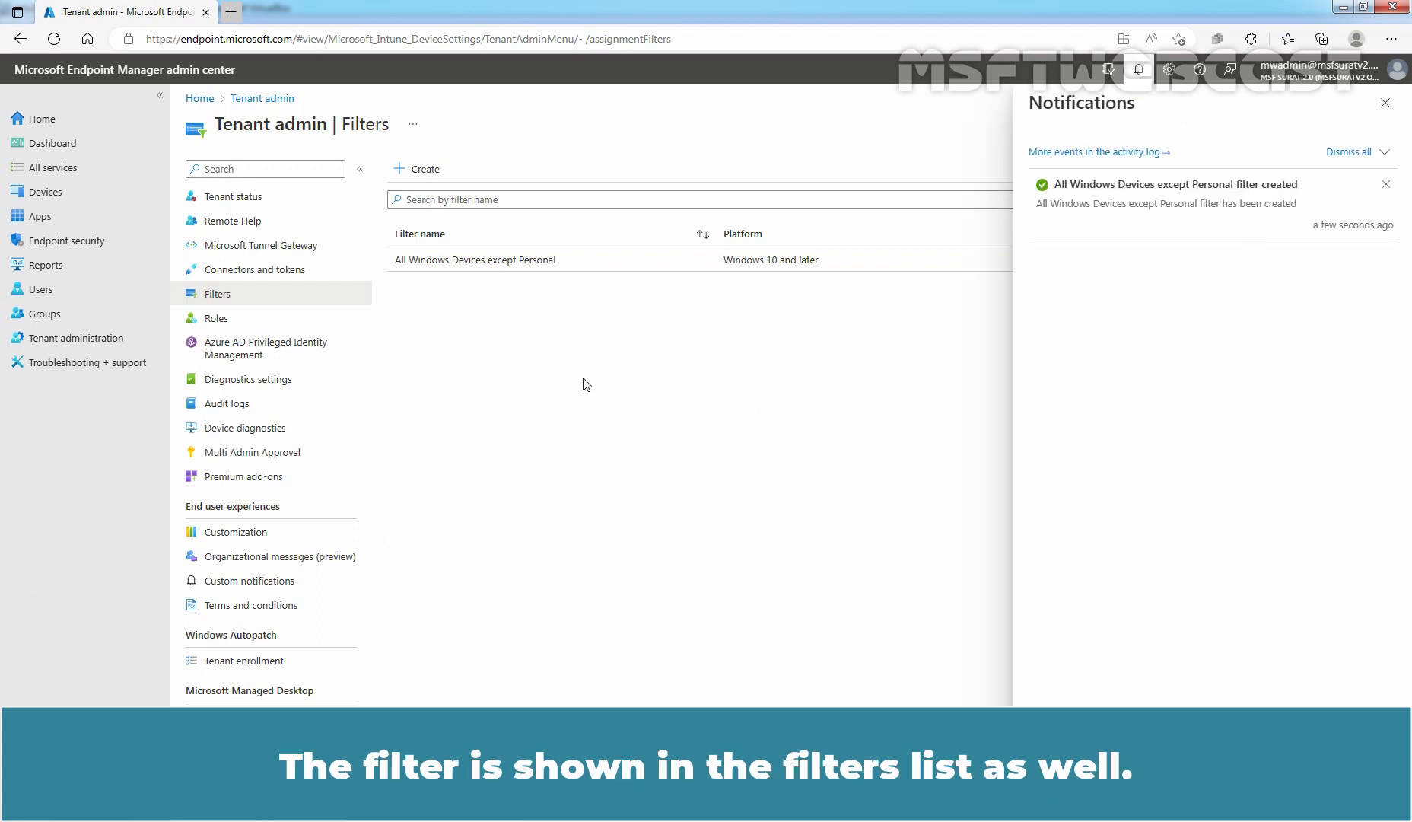
pyautogui.click(1385, 103)
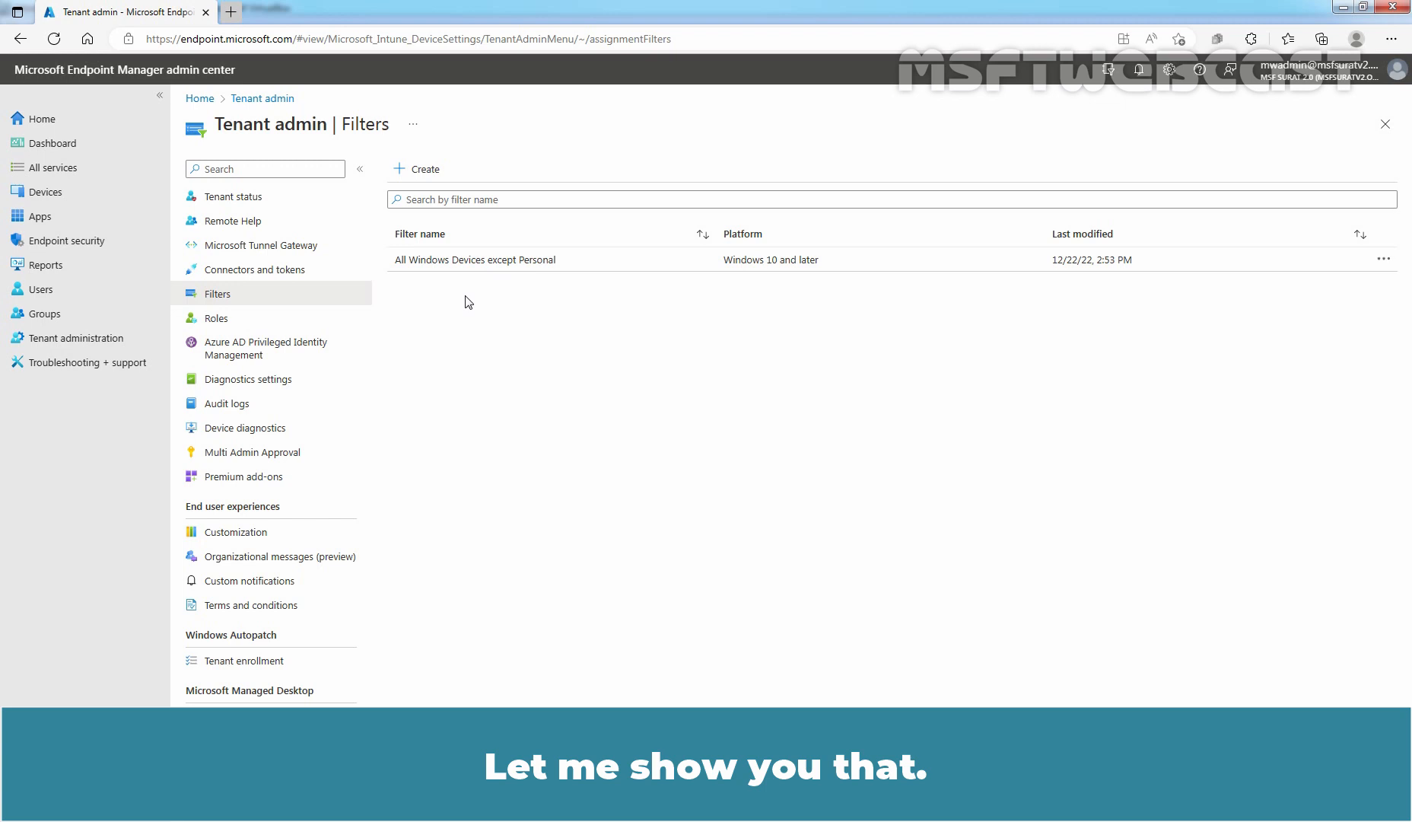
# Step: Examine the device check-in report of the "Prevent Users from Accessing Control Panel" configuration profile and open the profile's assignments for editing
pyautogui.click(76, 197)
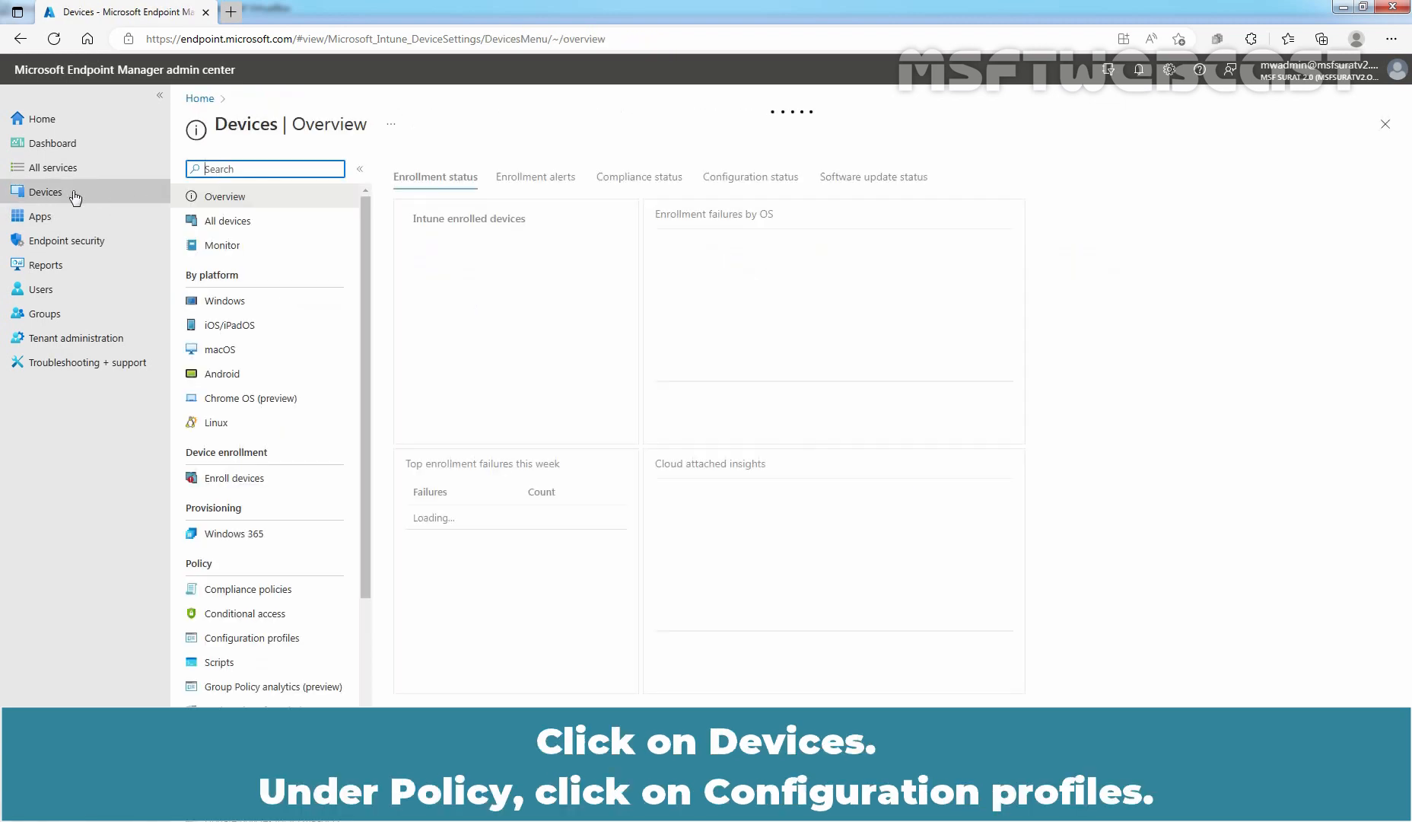
pyautogui.click(272, 644)
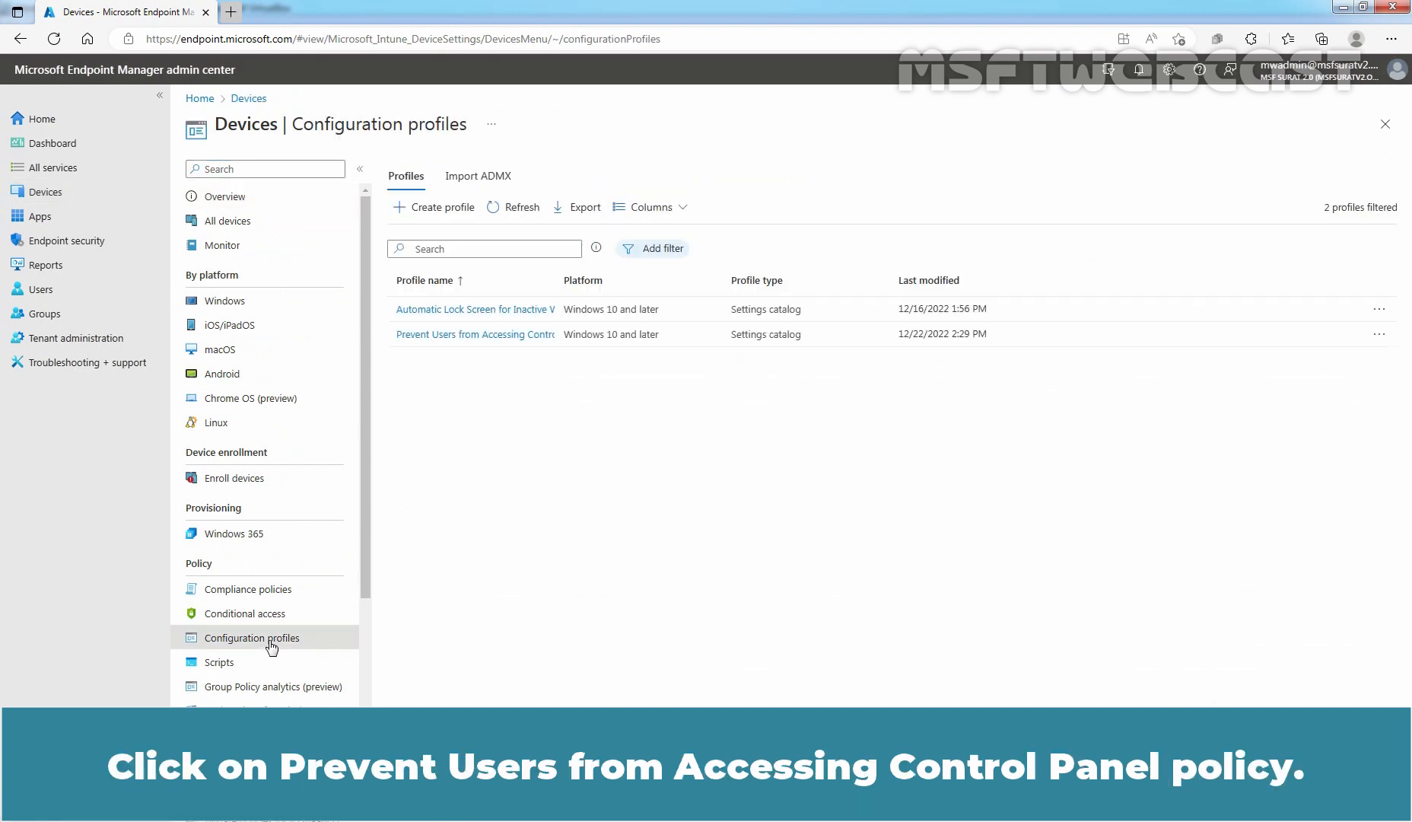
pyautogui.click(465, 335)
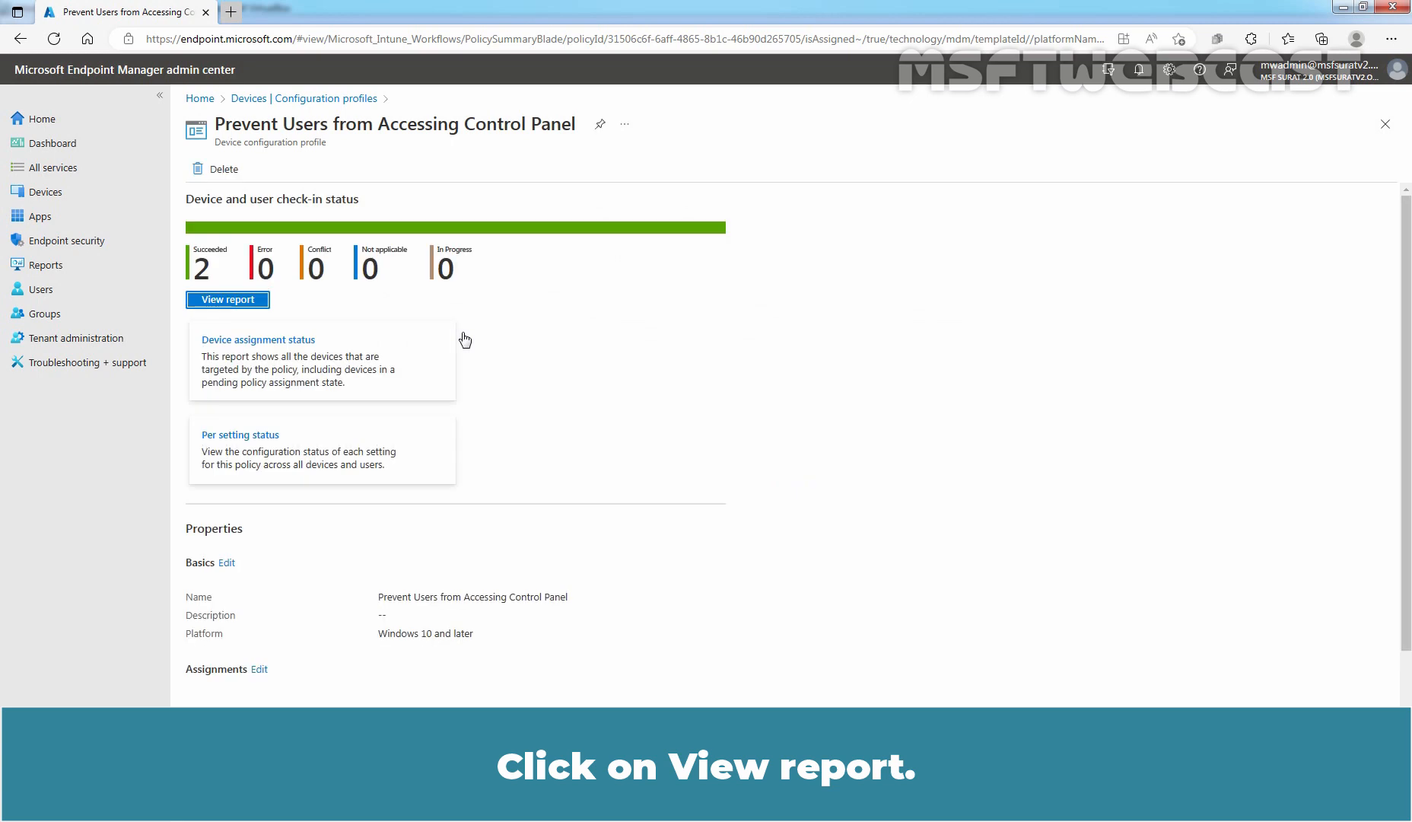
pyautogui.click(218, 300)
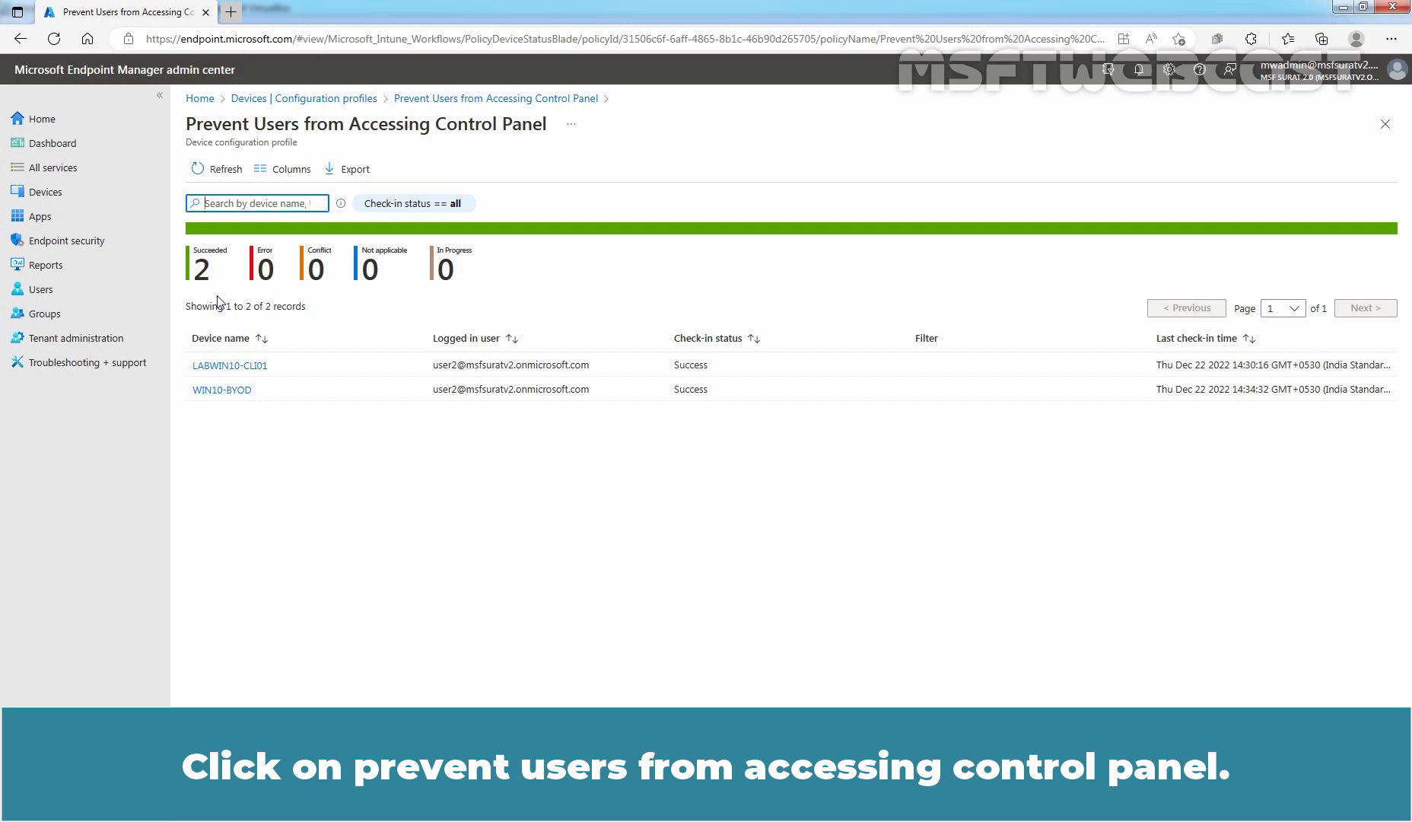
pyautogui.click(463, 105)
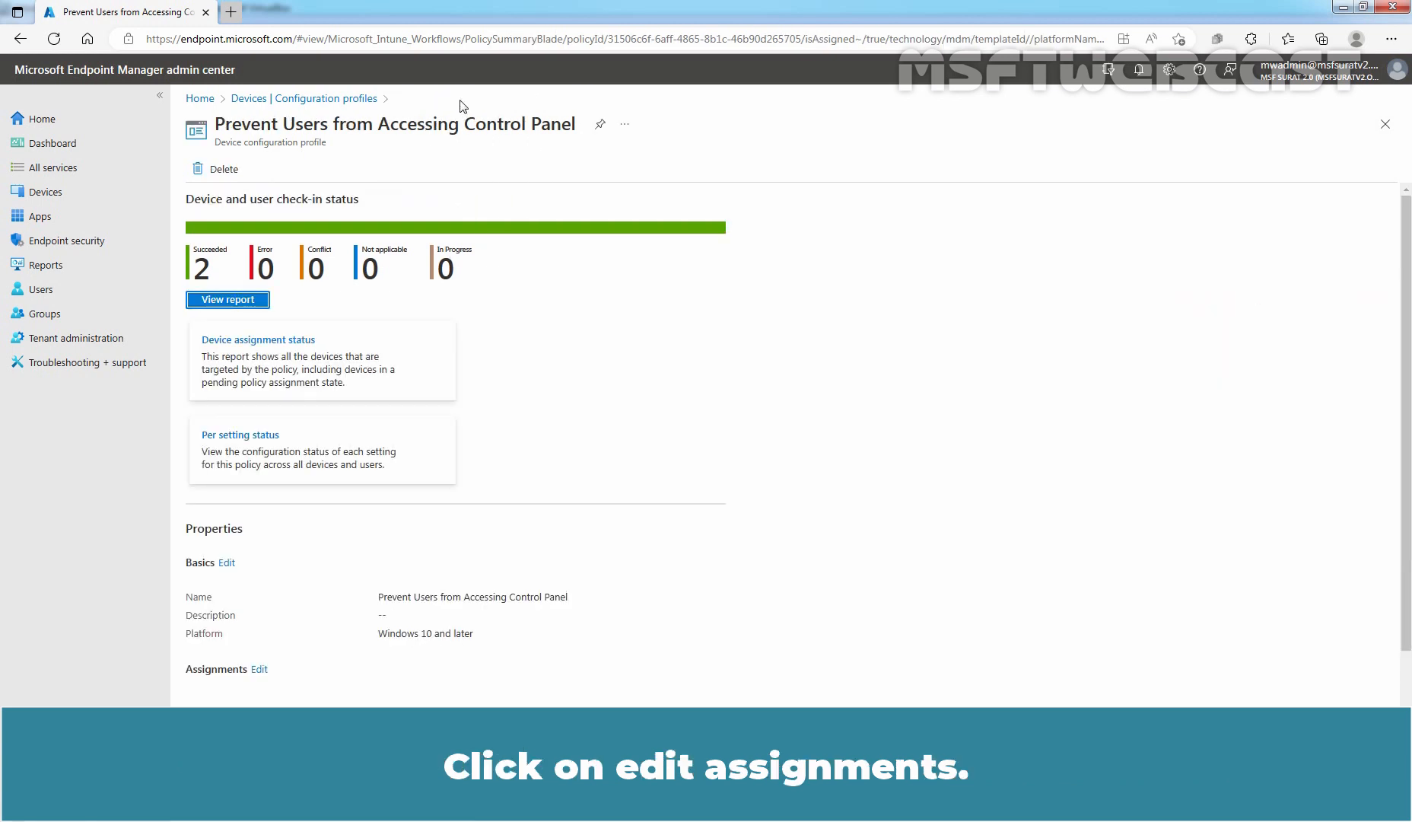
pyautogui.click(259, 669)
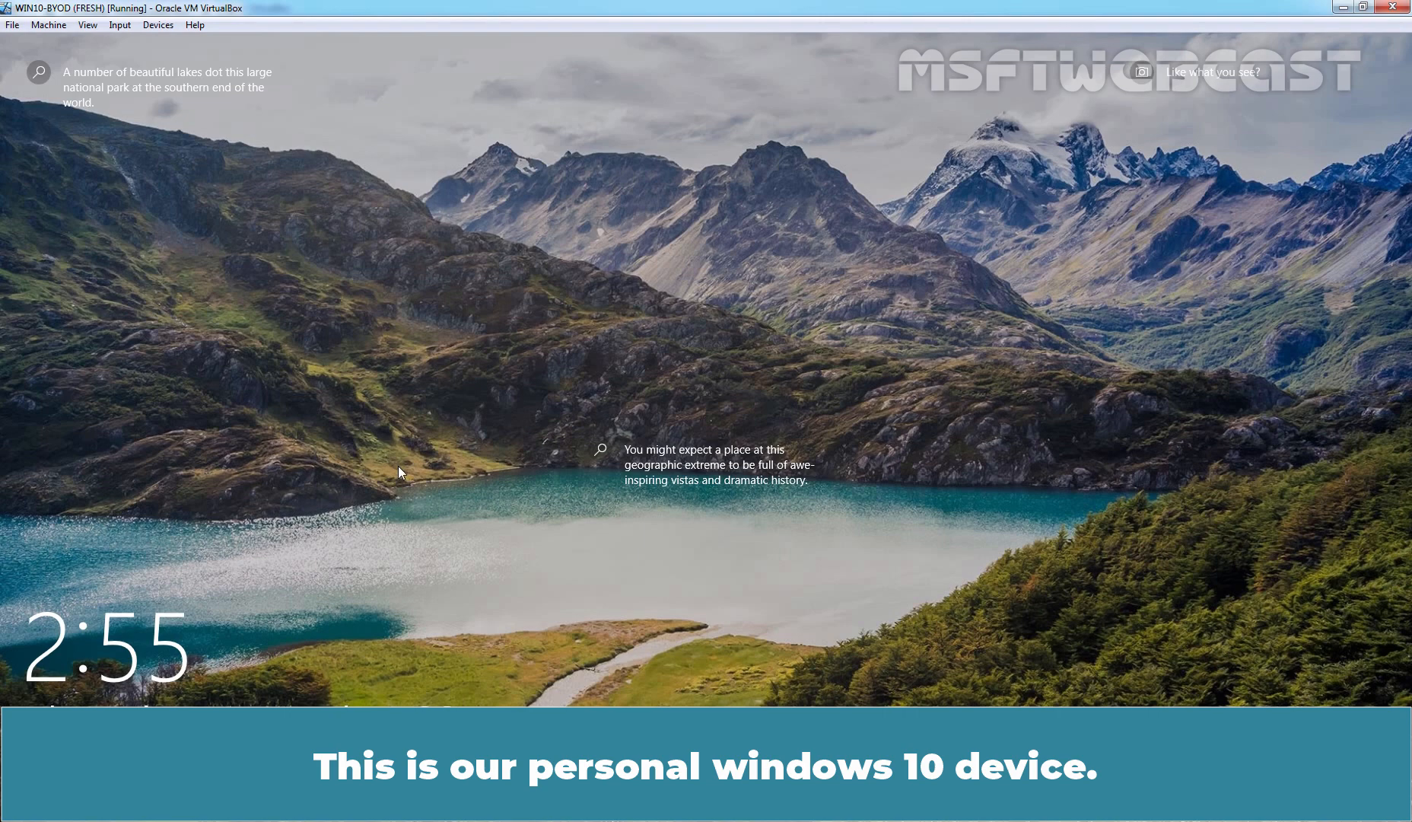
# Step: Switch to the WIN10-BYOD virtual machine and sign in to the admin account with its PIN
pyautogui.click(399, 465)
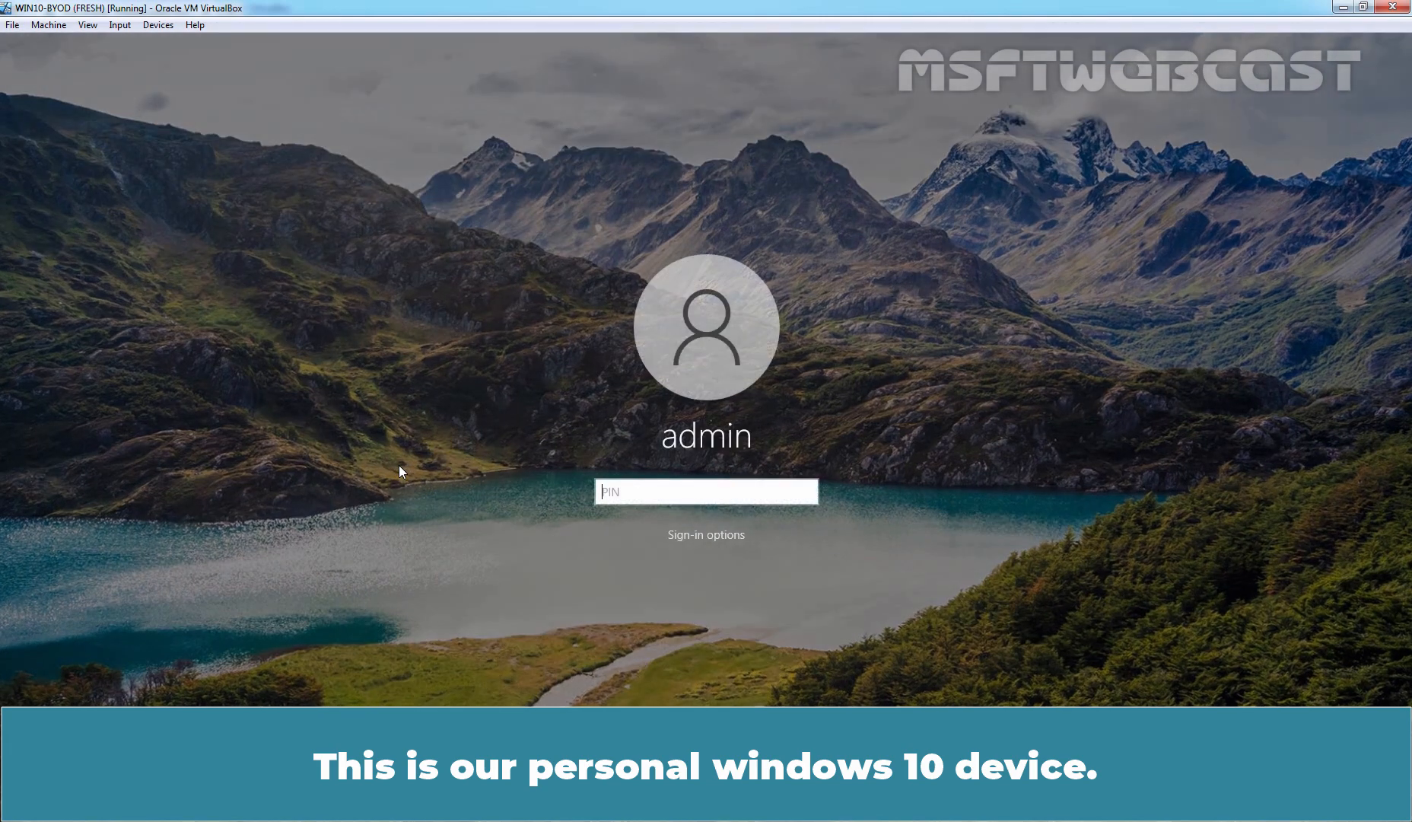
pyautogui.write('•••••')
pyautogui.press('Return')
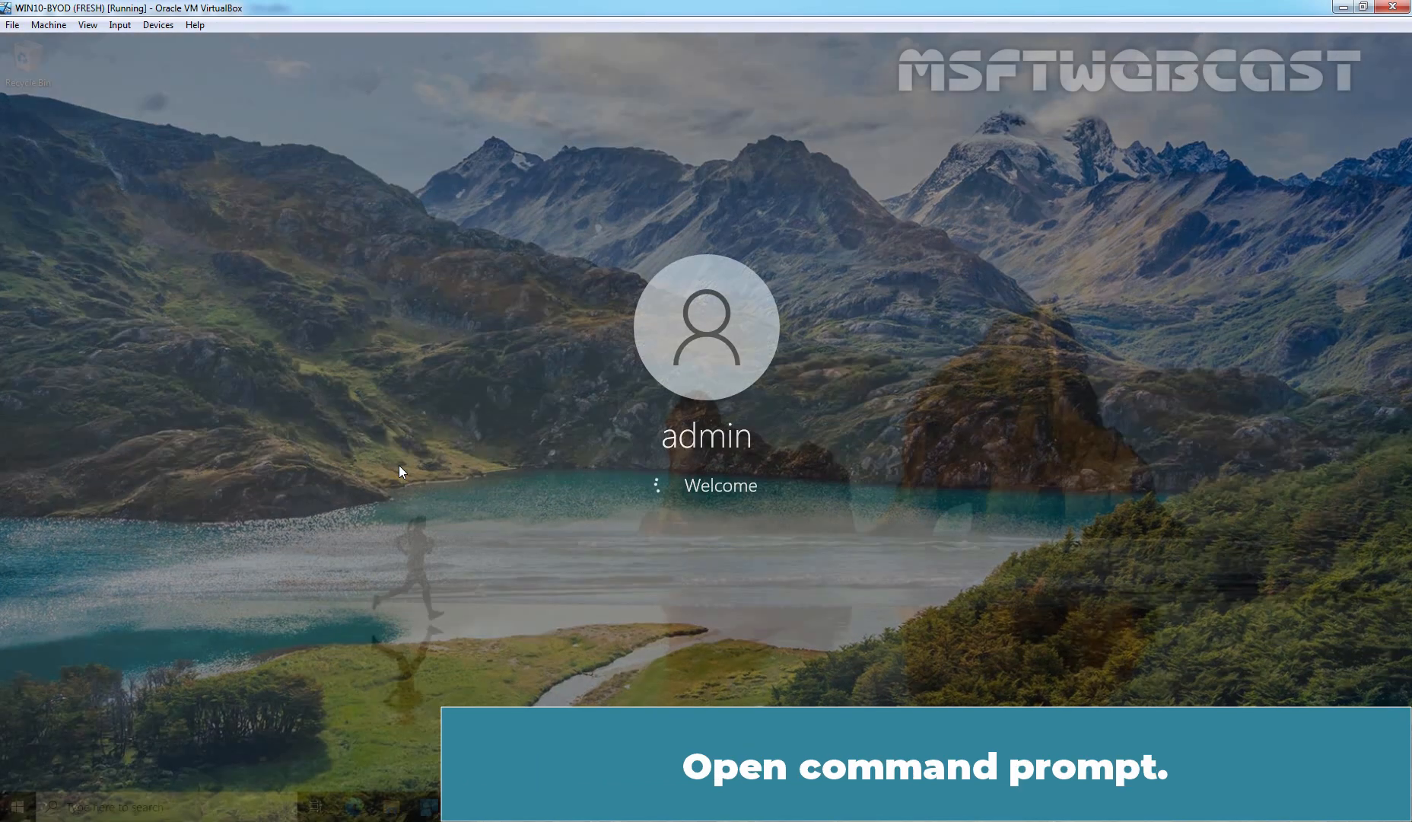
# Step: Open a Command Prompt, check the computer name with hostname and try to open Control Panel with the control command
pyautogui.press('super+r')
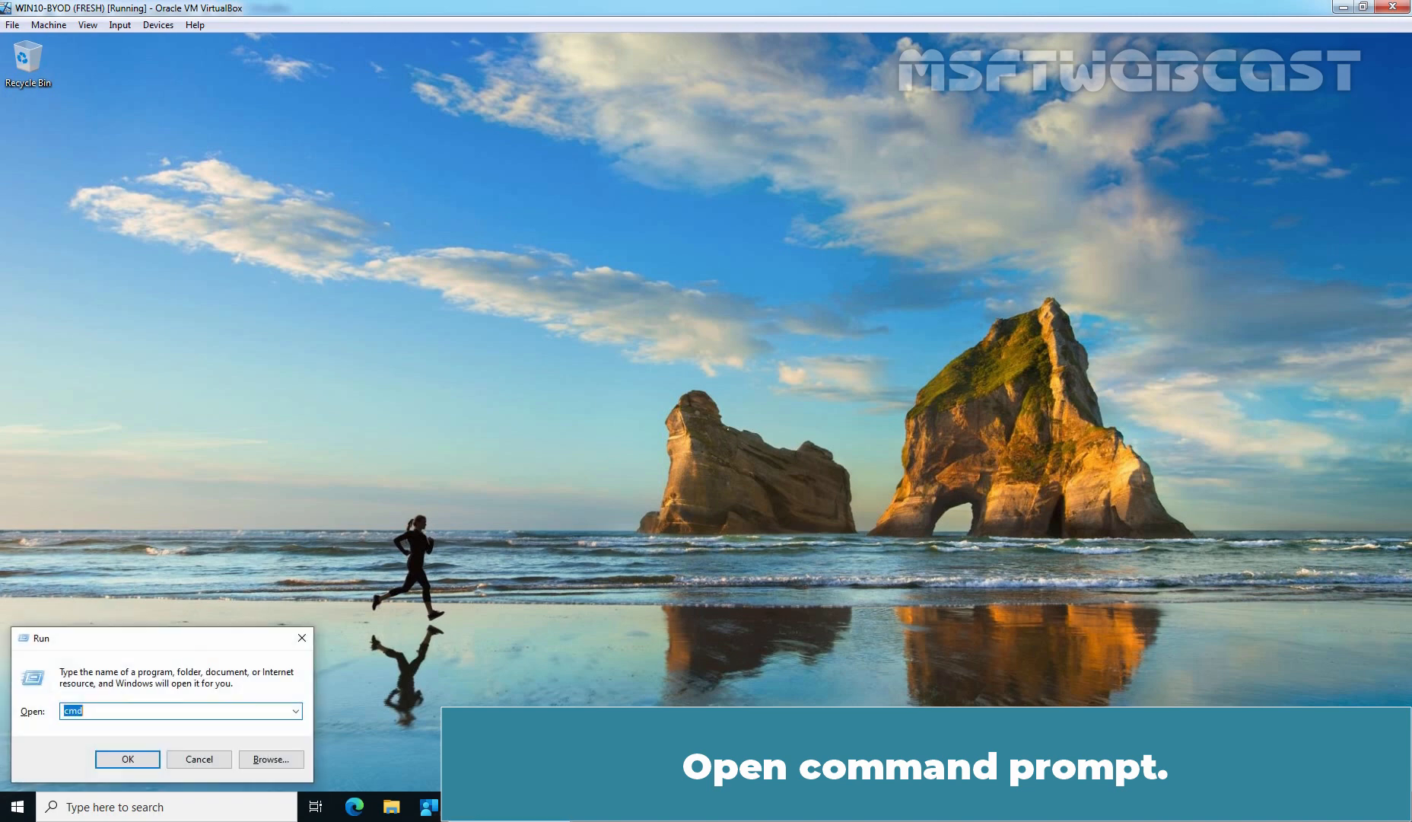
pyautogui.write('cmd')
pyautogui.press('Return')
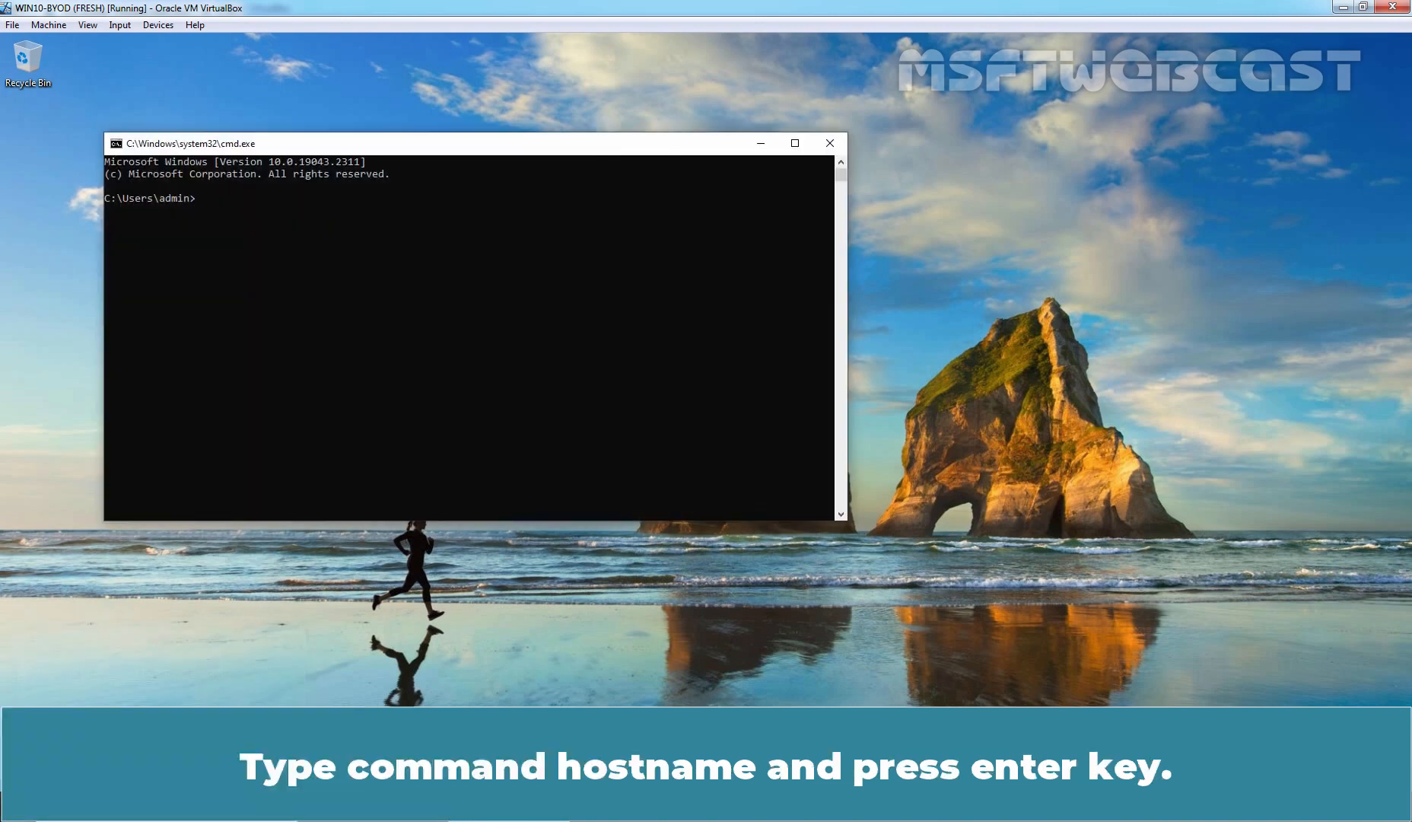
pyautogui.write('hostname')
pyautogui.press('Return')
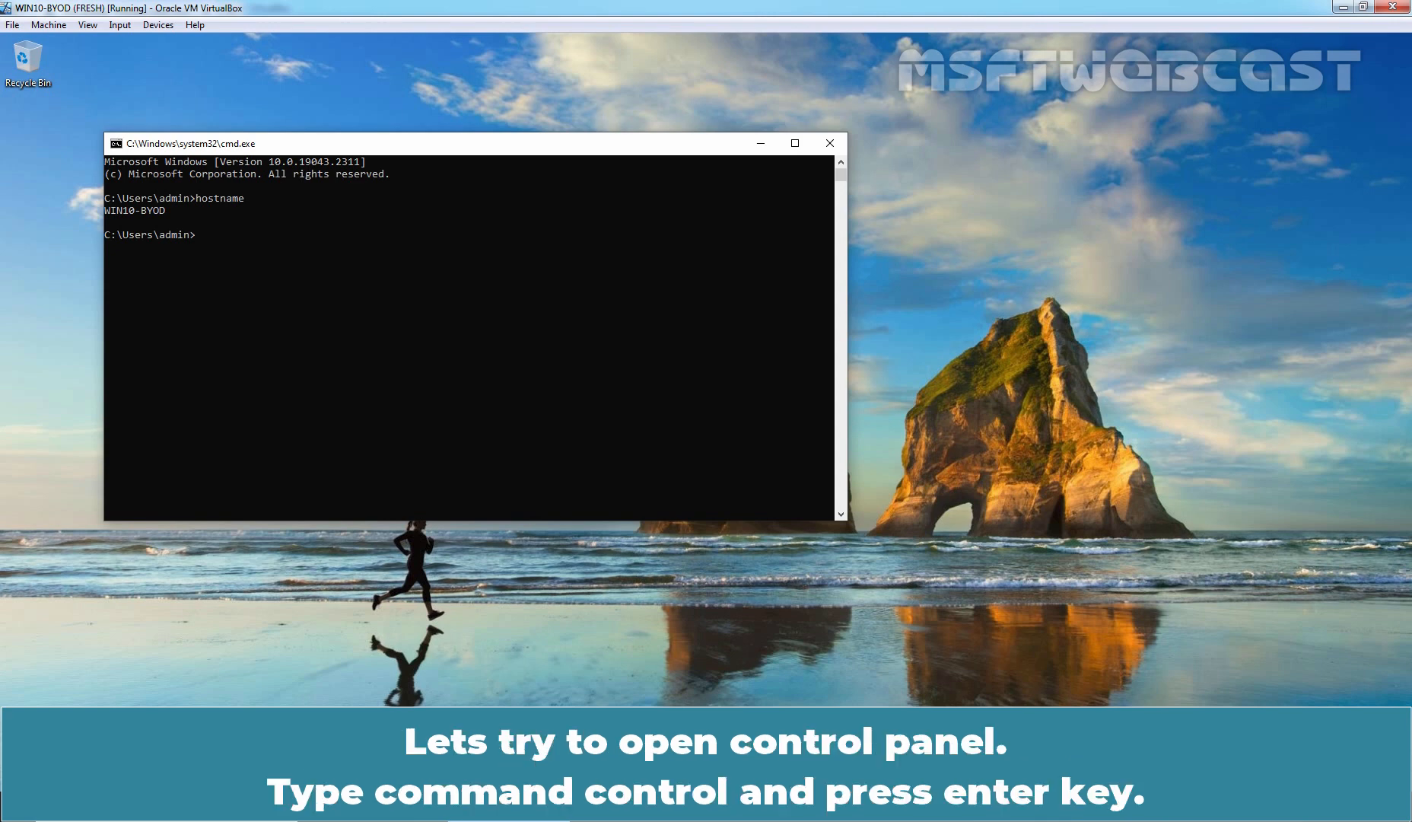
pyautogui.write('control')
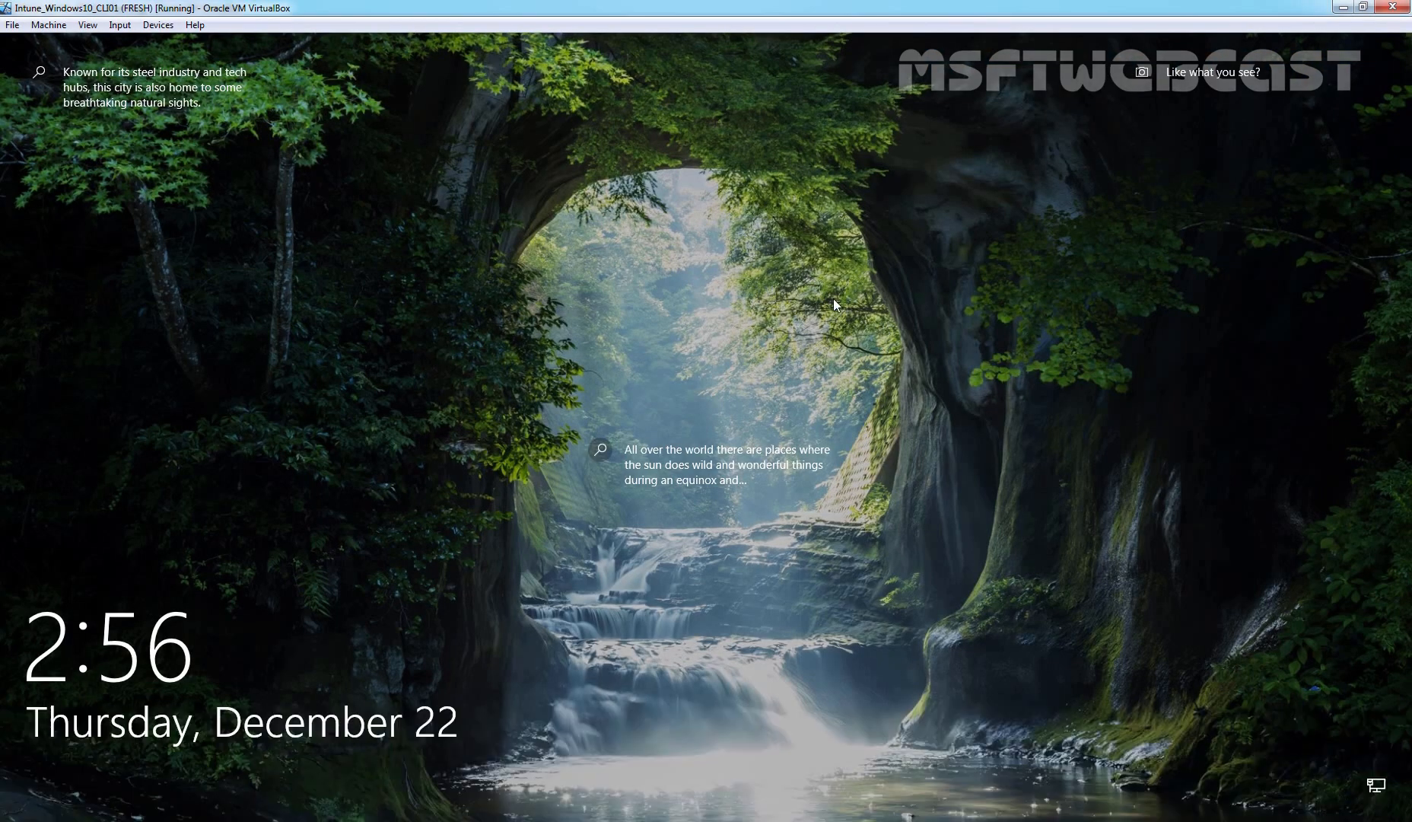
# Step: Switch to the Intune_Windows10_CLI01 virtual machine and sign in to the test user account with its PIN
pyautogui.click(833, 299)
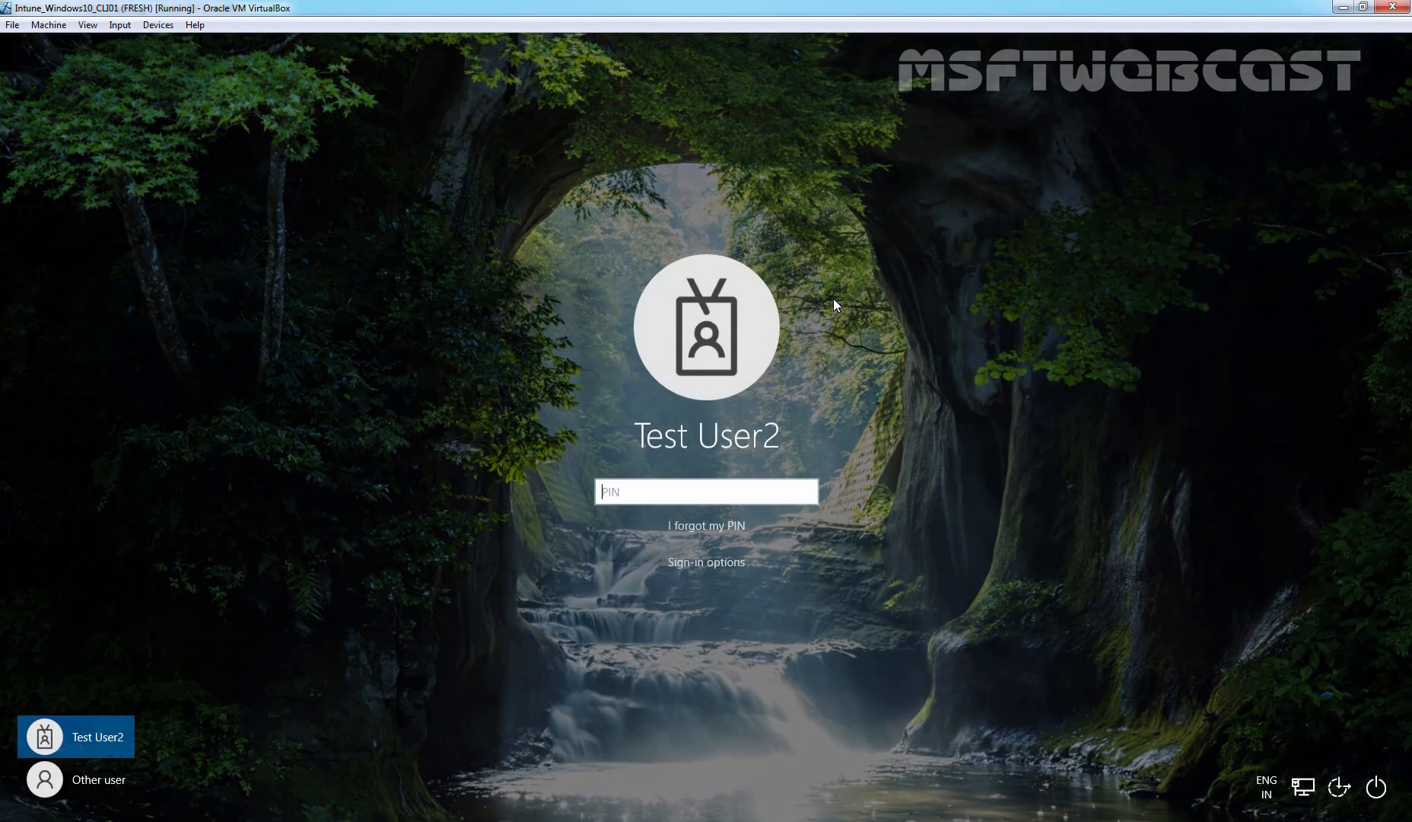
pyautogui.write('••••••')
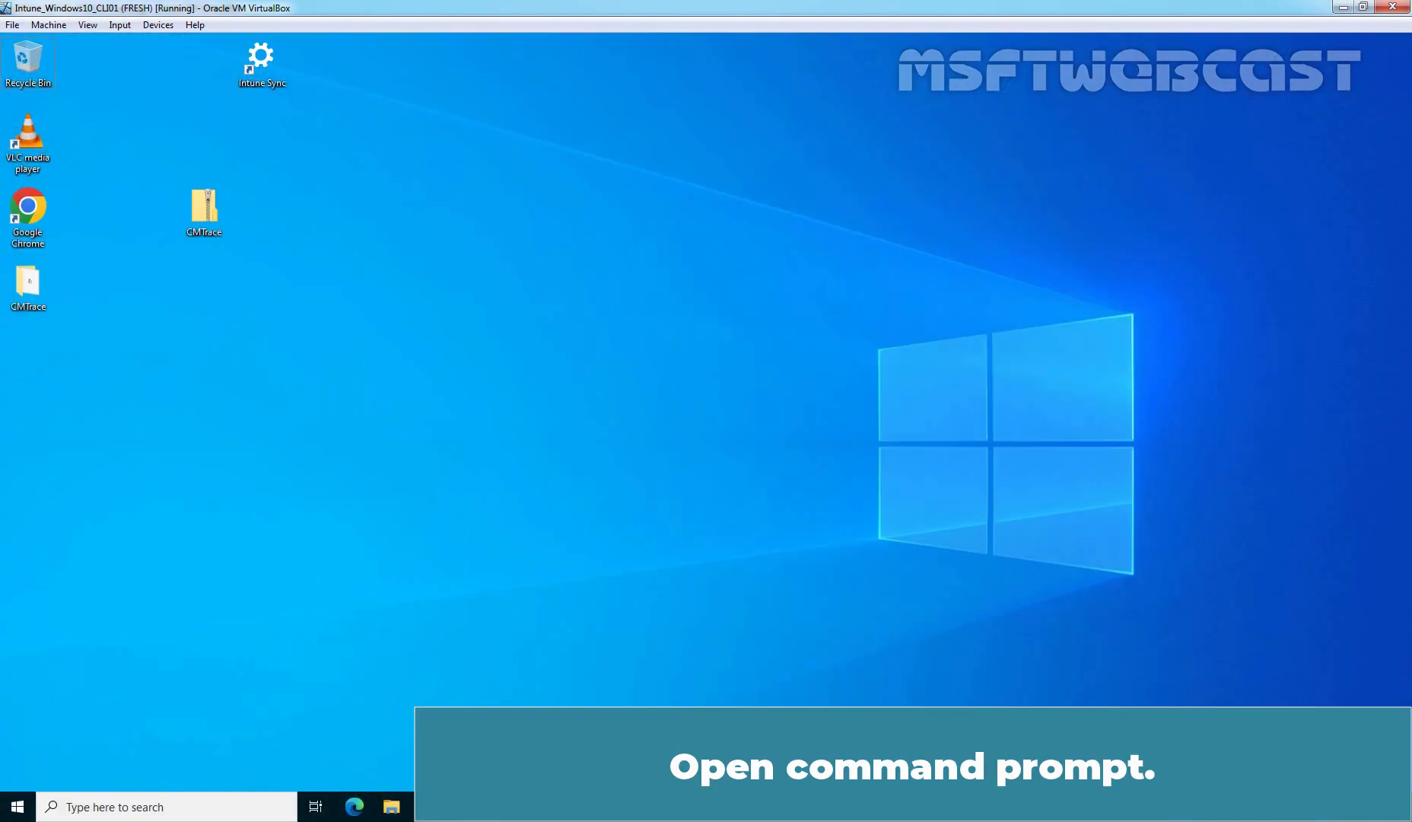
# Step: On the Intune_Windows10_CLI01 machine, open a Command Prompt, check the computer name with hostname and try to open Control Panel with the control command
pyautogui.press('super+r')
pyautogui.write('cmd')
pyautogui.press('Return')
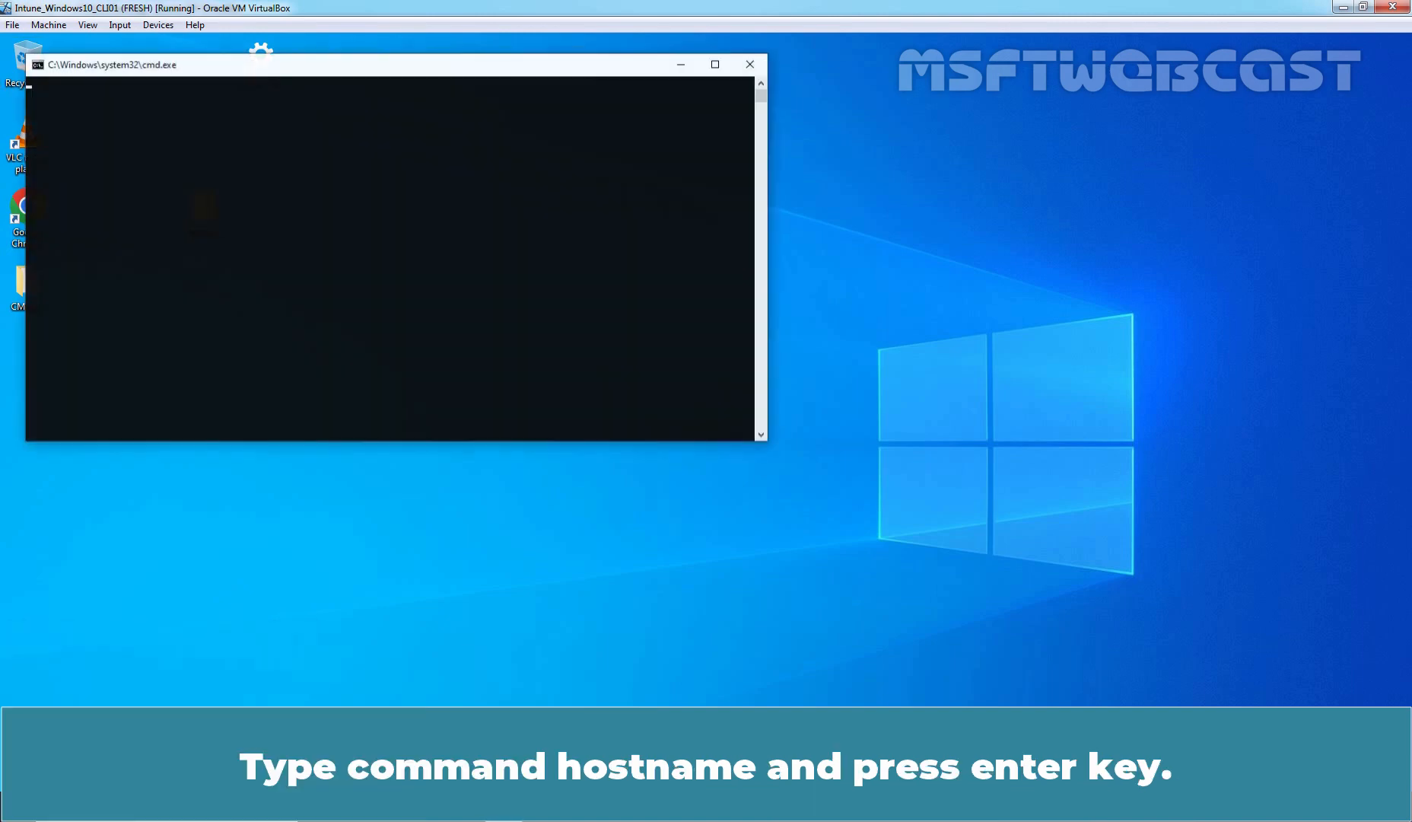
pyautogui.write('hostname')
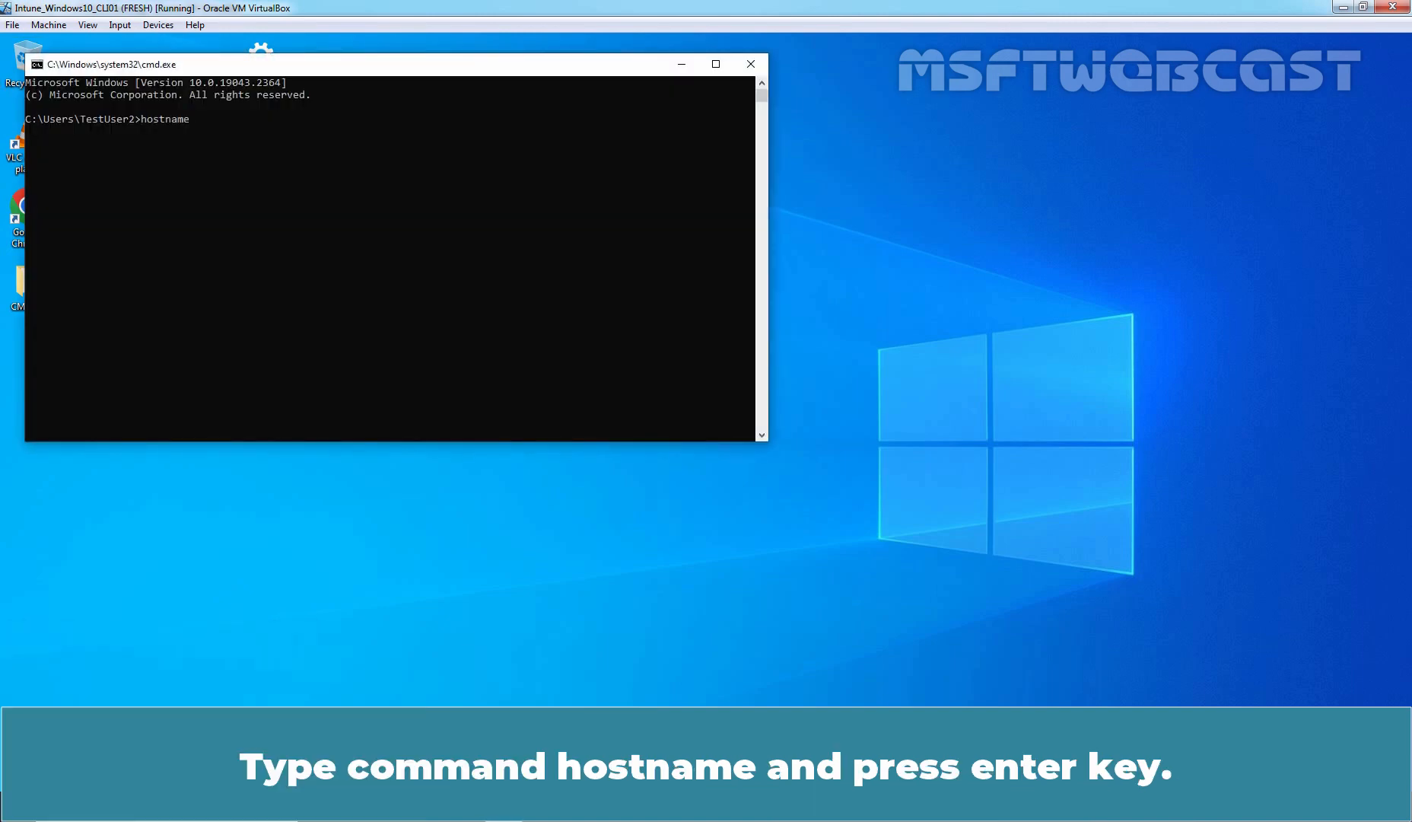
pyautogui.press('Return')
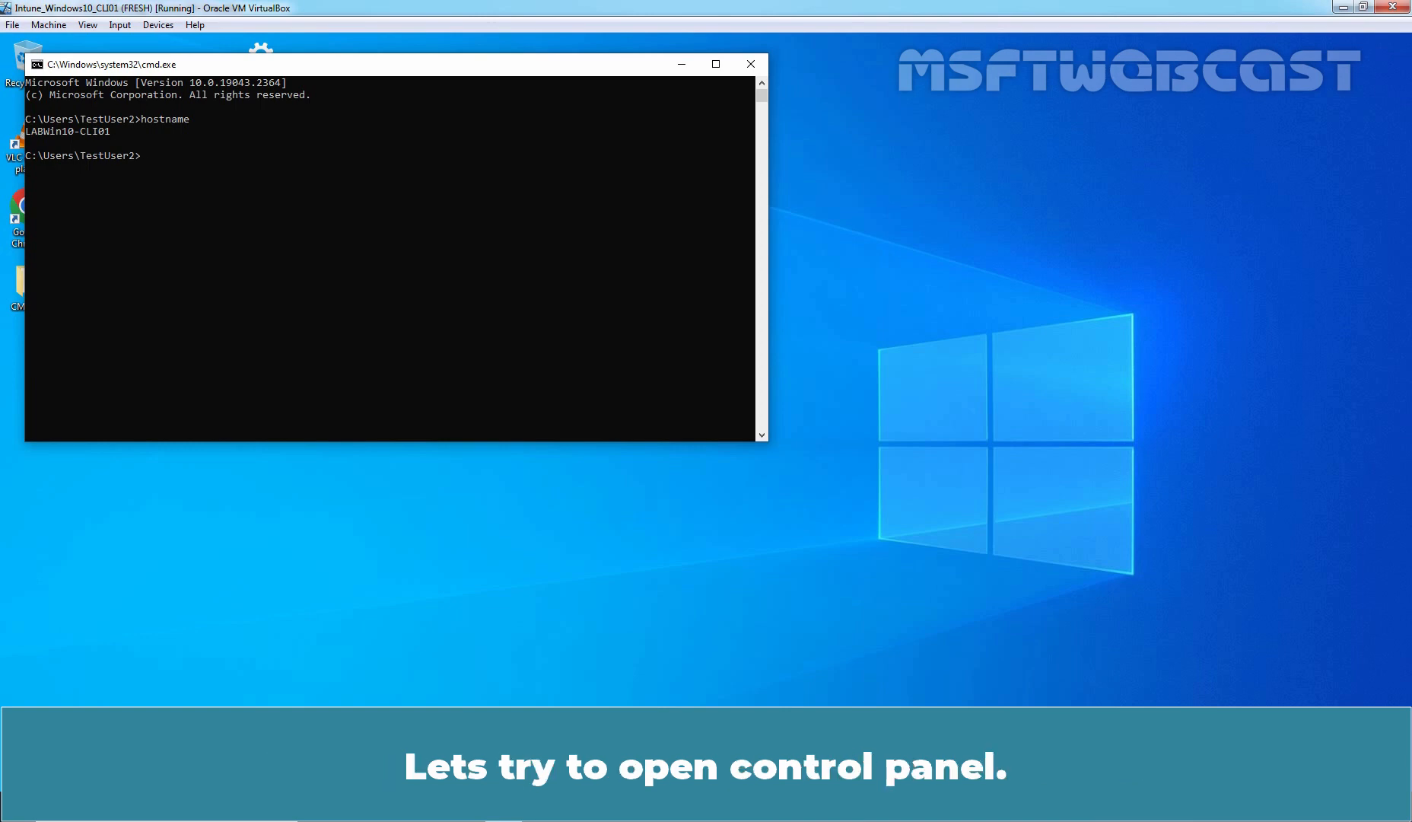
pyautogui.write('control')
pyautogui.press('Return')
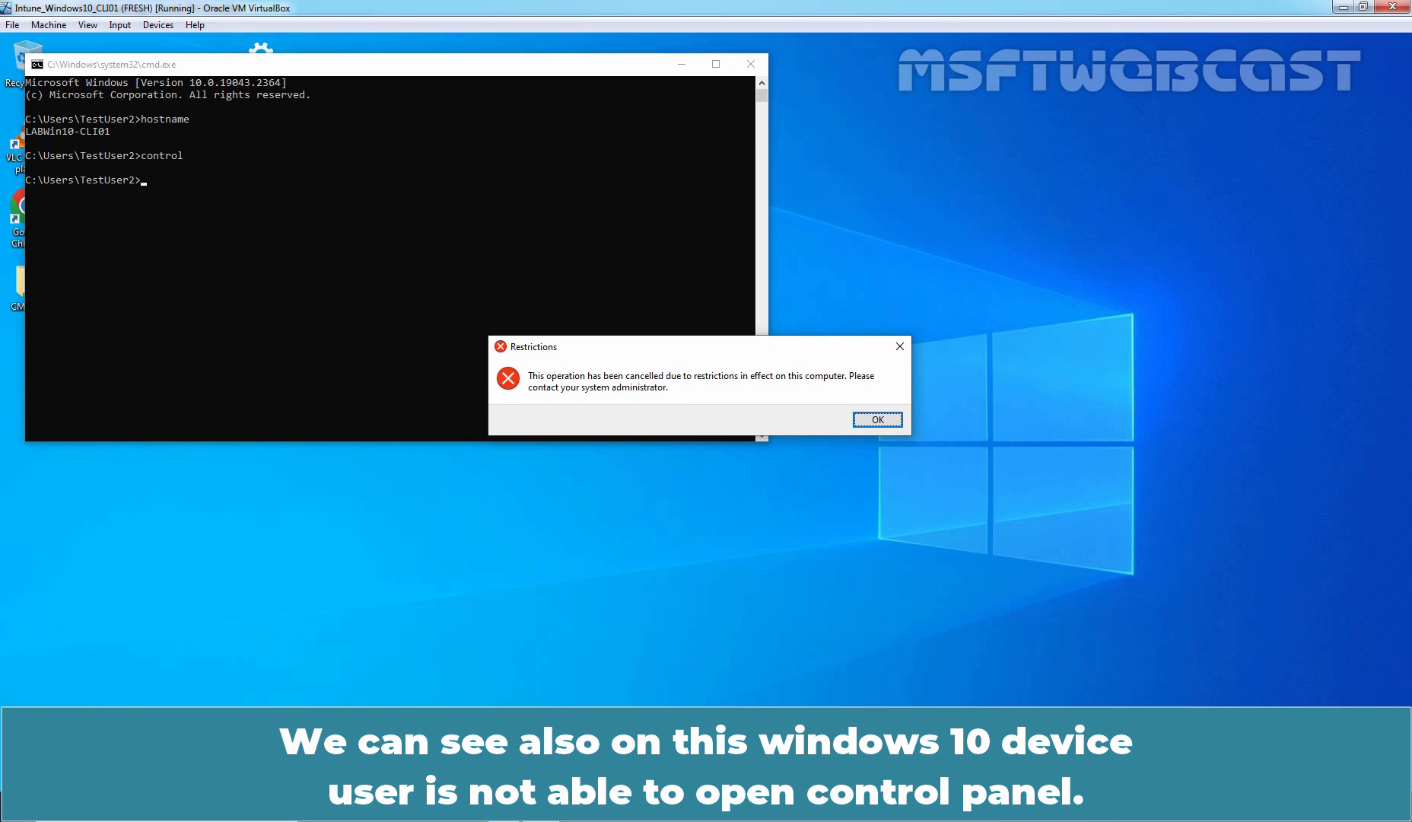
pyautogui.press('Return')
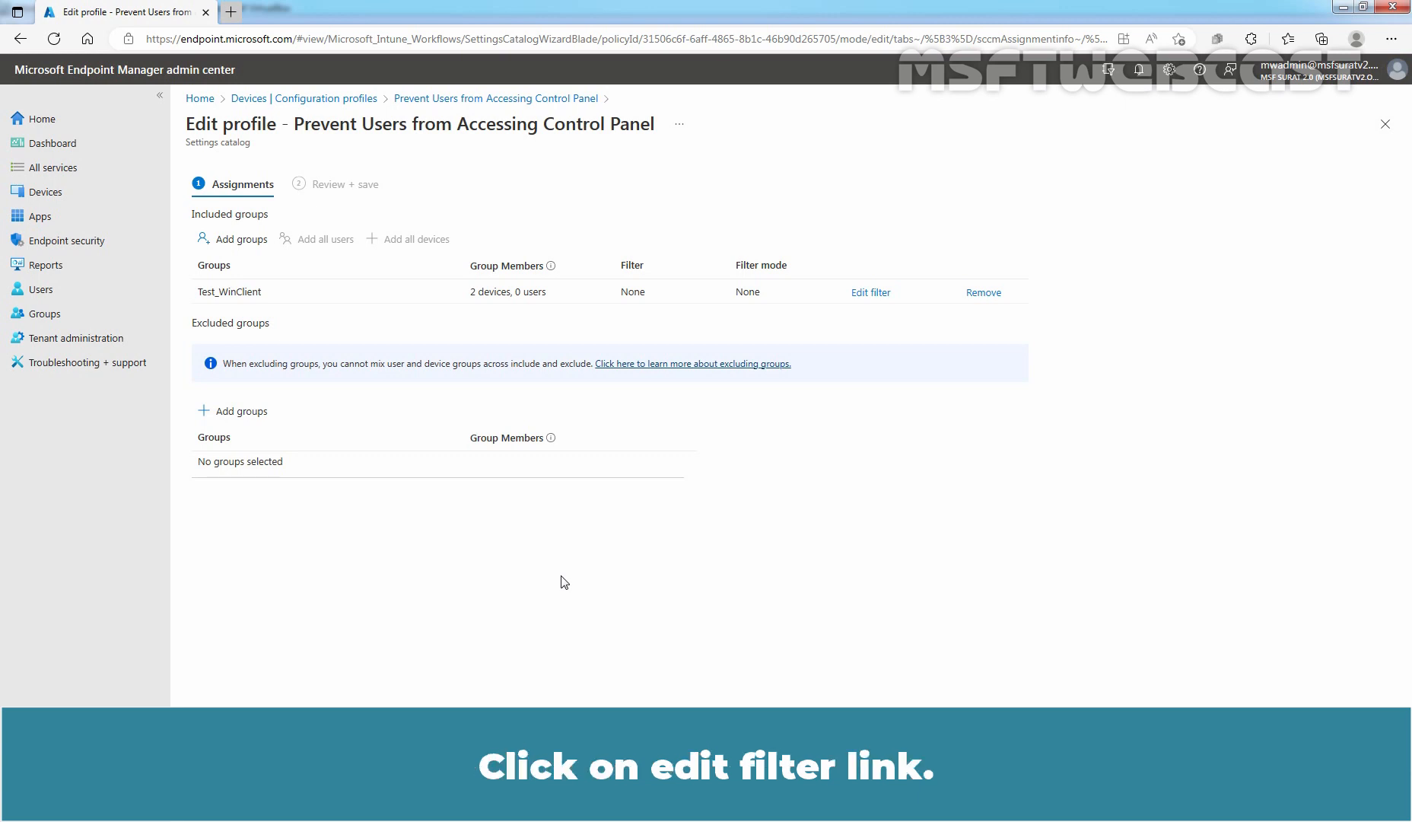
# Step: Apply the "All Windows Devices except Personal" filter to the profile's Test_WinClient assignment, including filtered devices, and save the profile
pyautogui.click(870, 293)
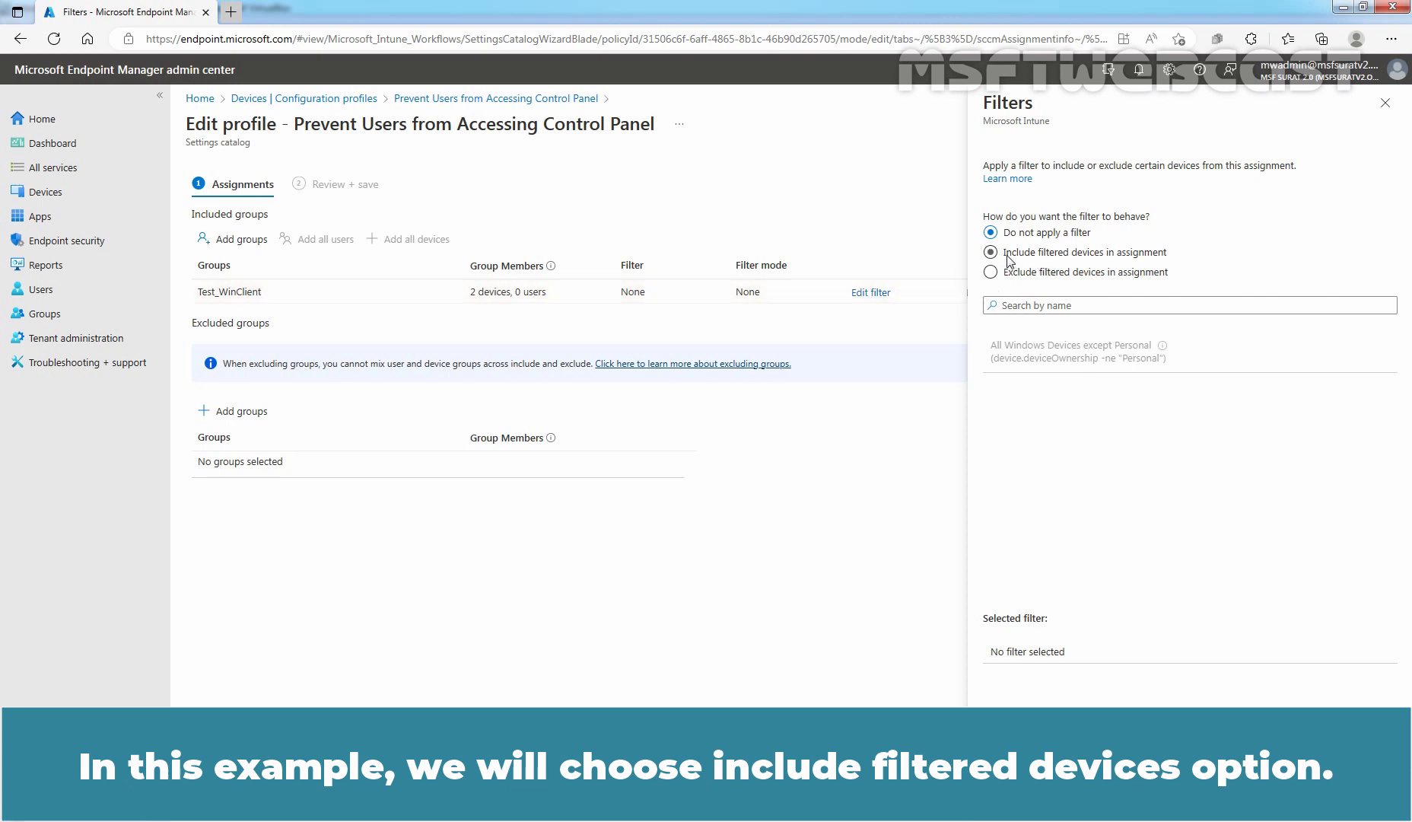
pyautogui.click(991, 253)
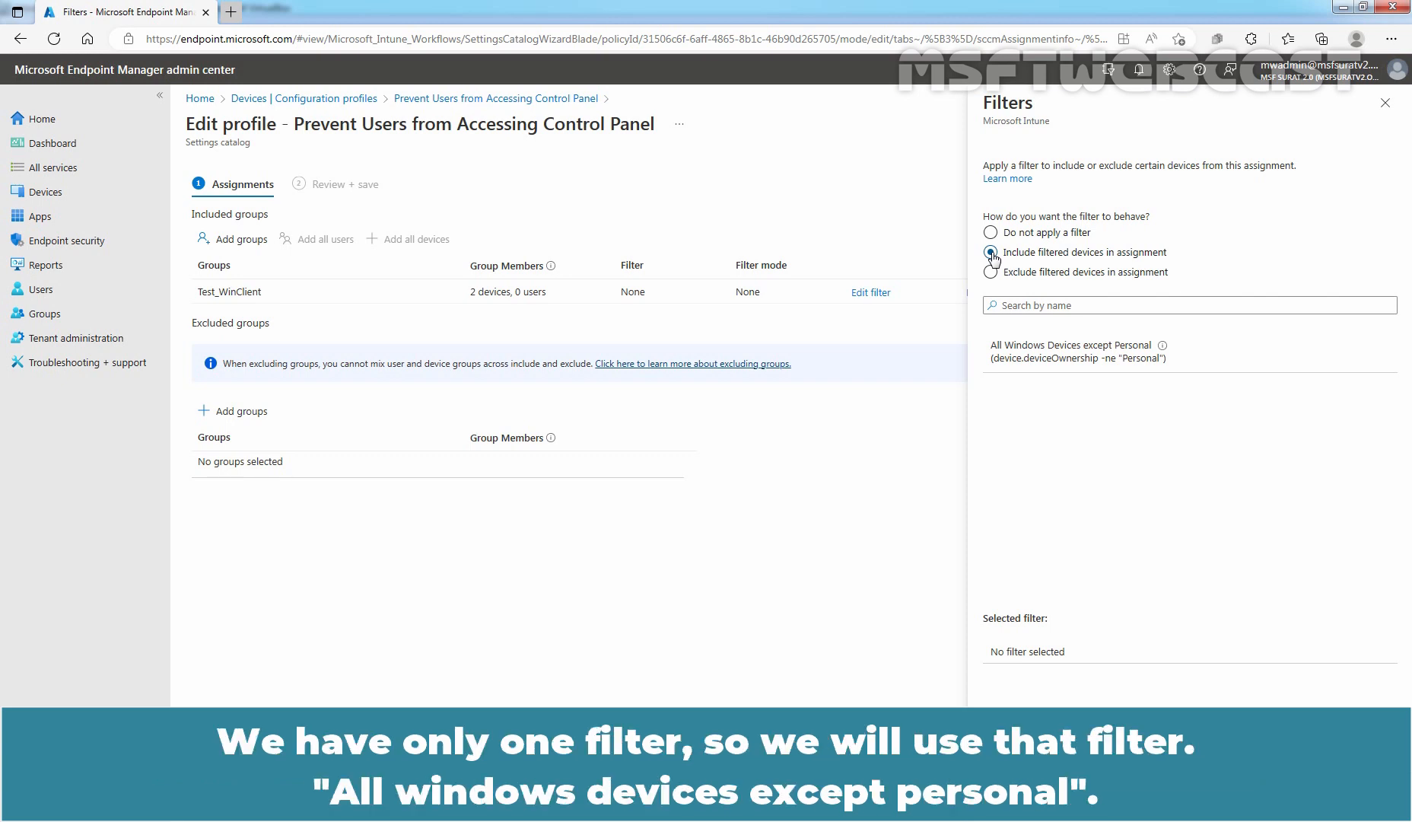
pyautogui.click(1094, 353)
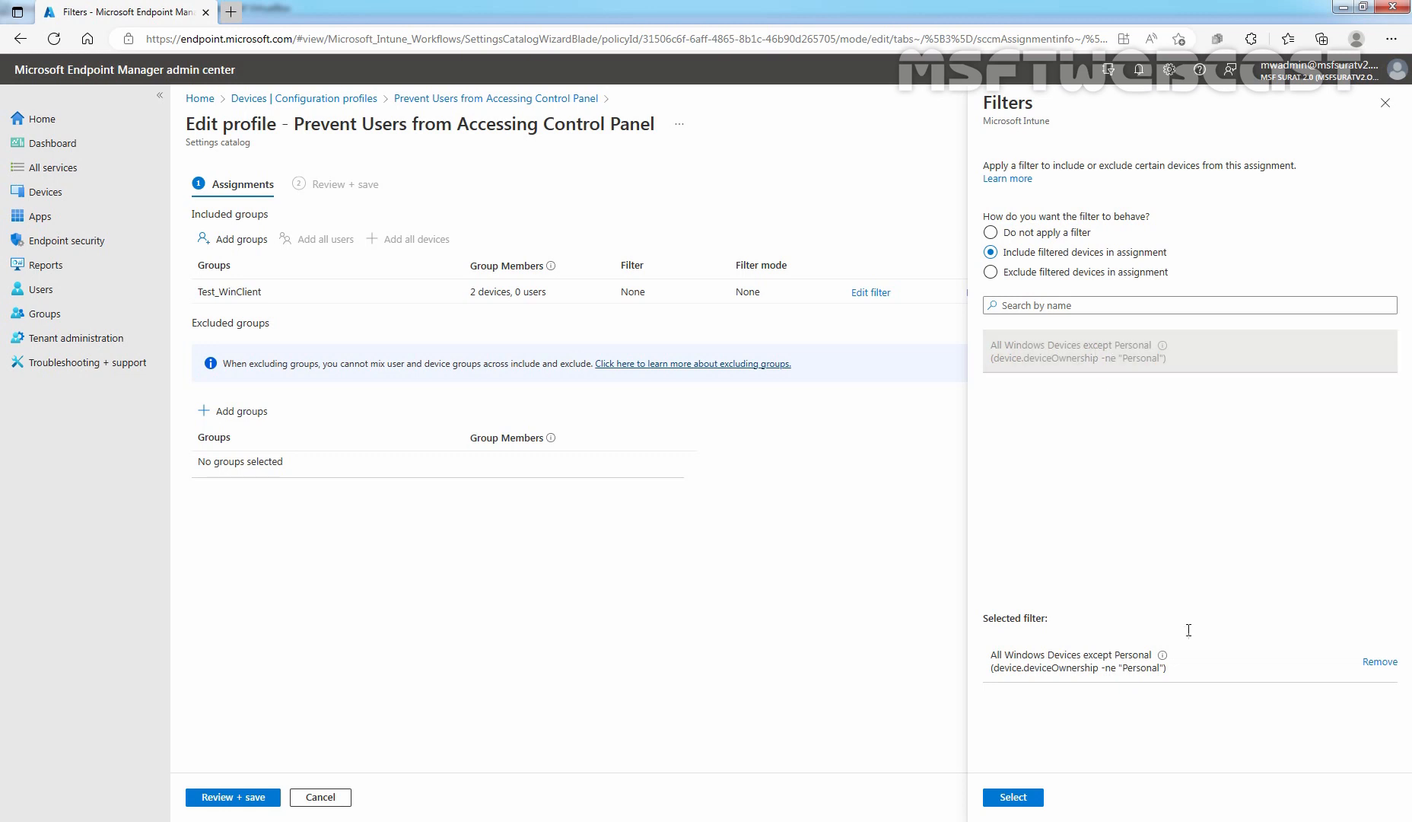
pyautogui.click(1011, 798)
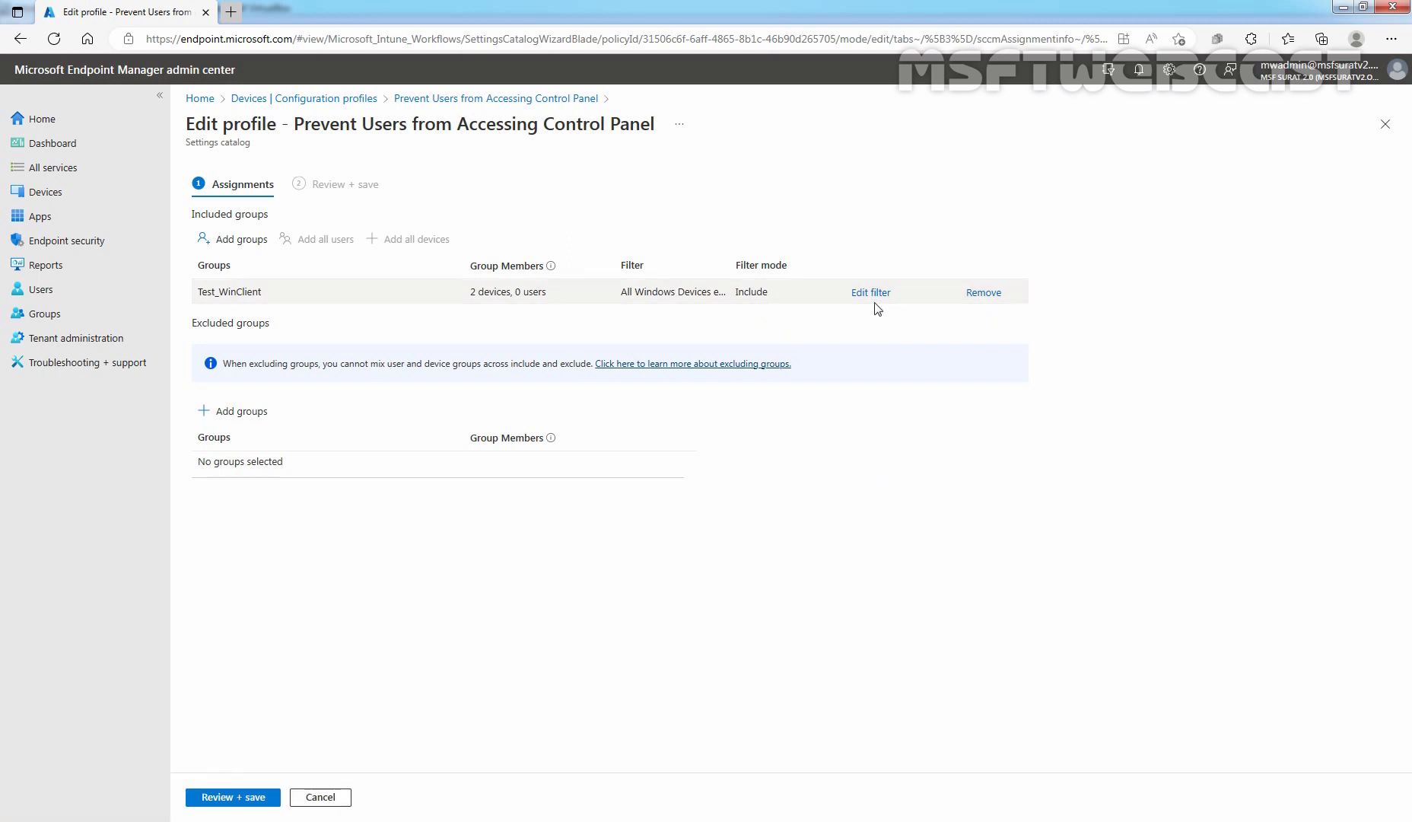
pyautogui.click(238, 798)
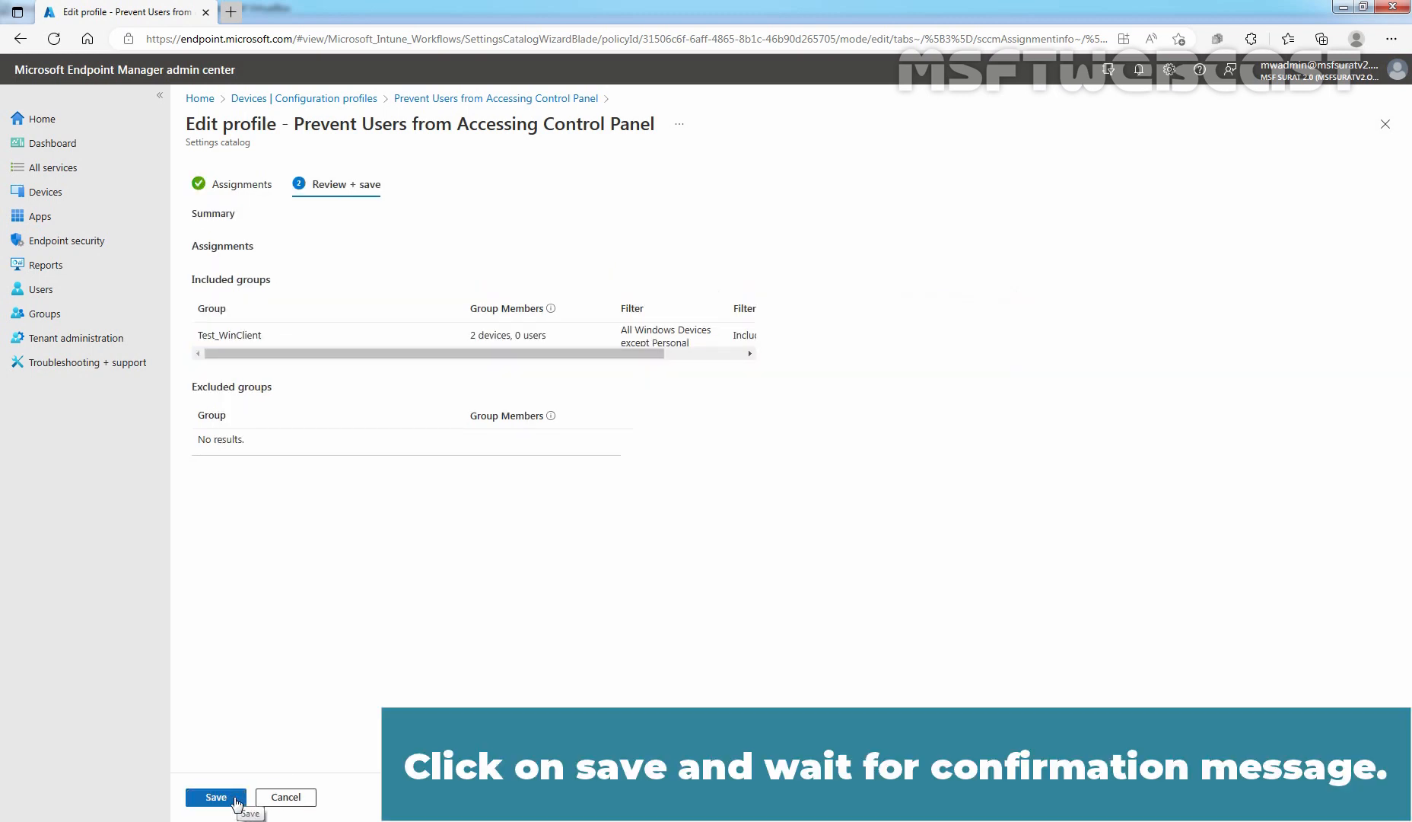
pyautogui.click(204, 799)
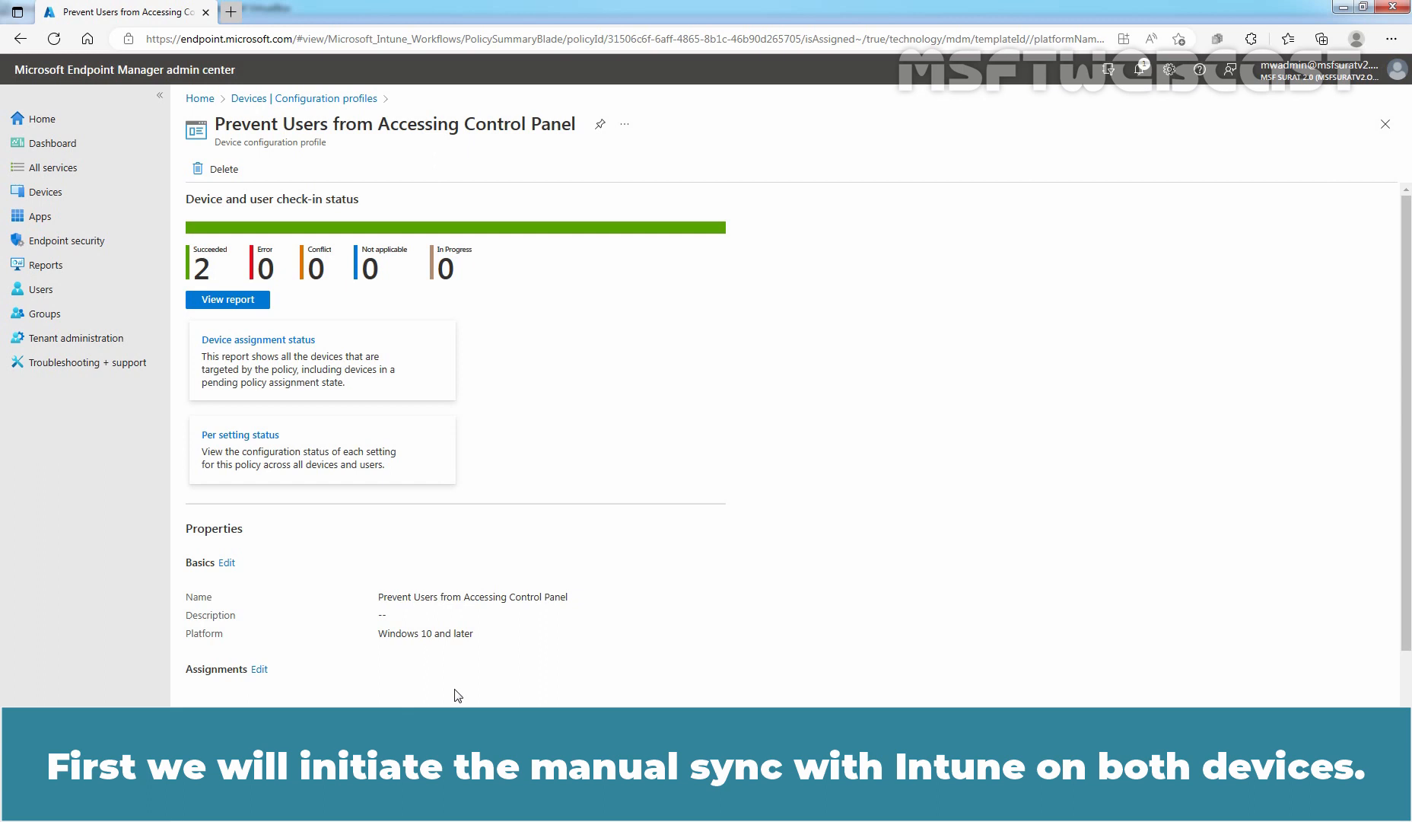
# Step: Open the LABWIN10-CLI01 device from the list of all devices and initiate a manual Intune sync
pyautogui.click(61, 194)
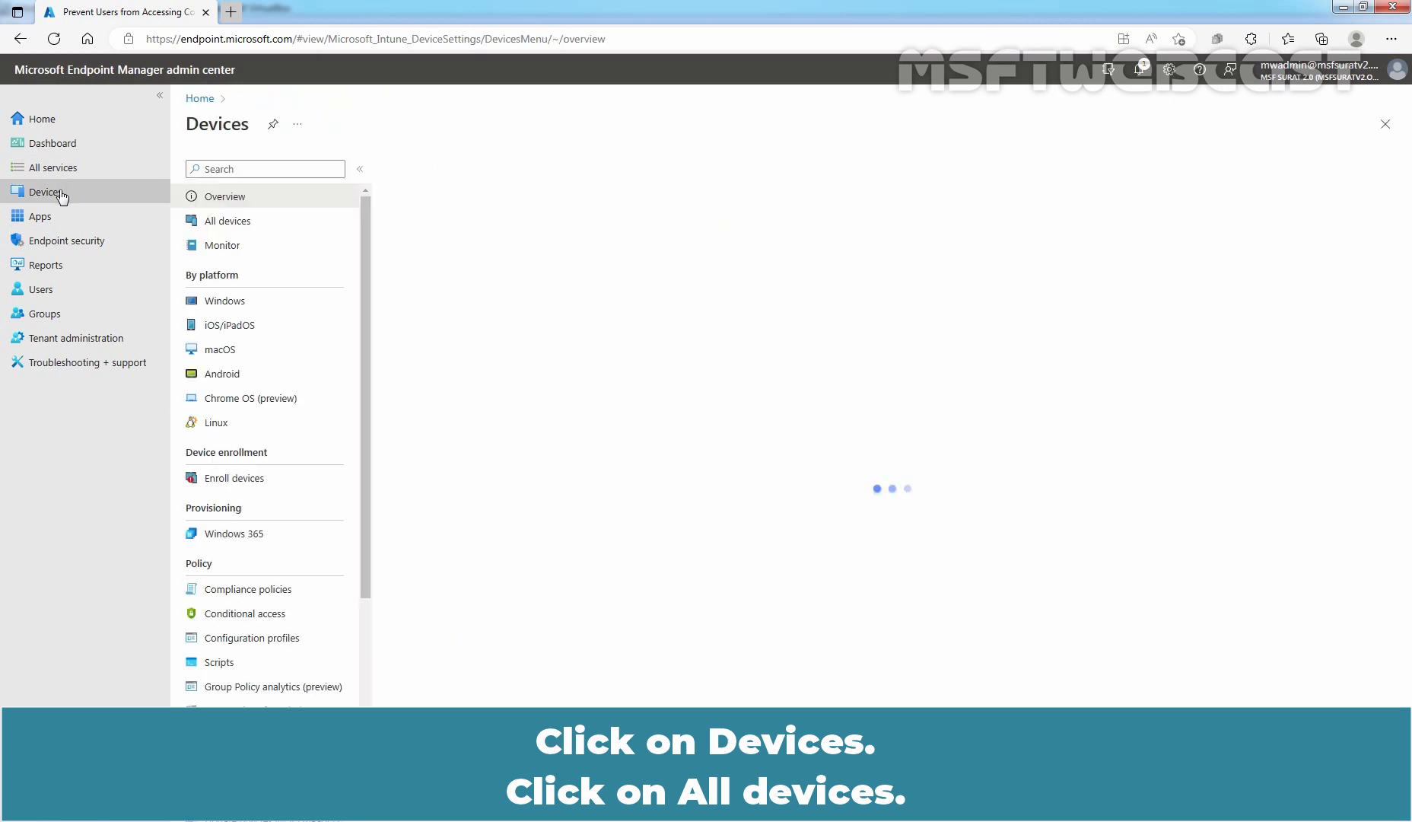
pyautogui.click(212, 227)
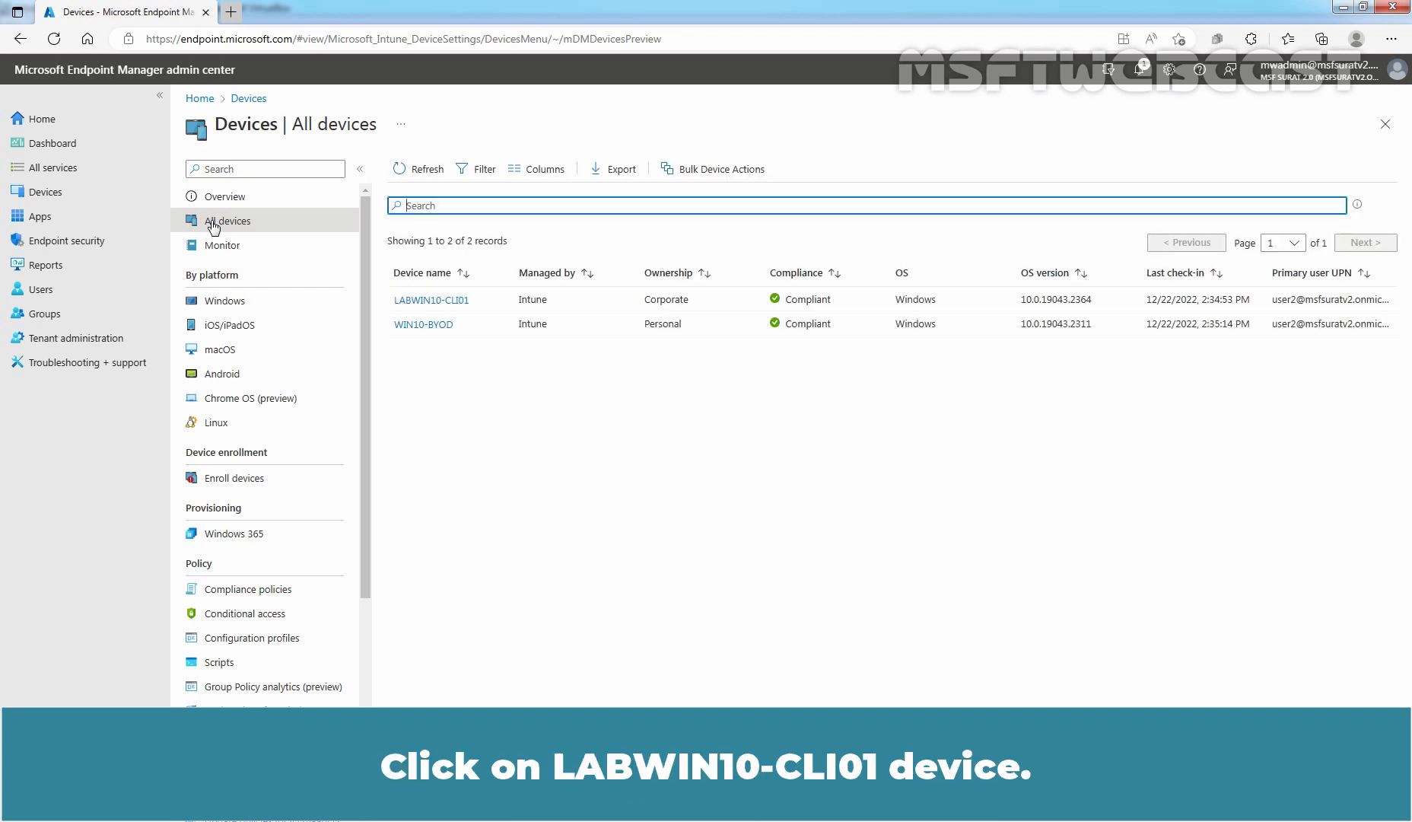
pyautogui.click(431, 299)
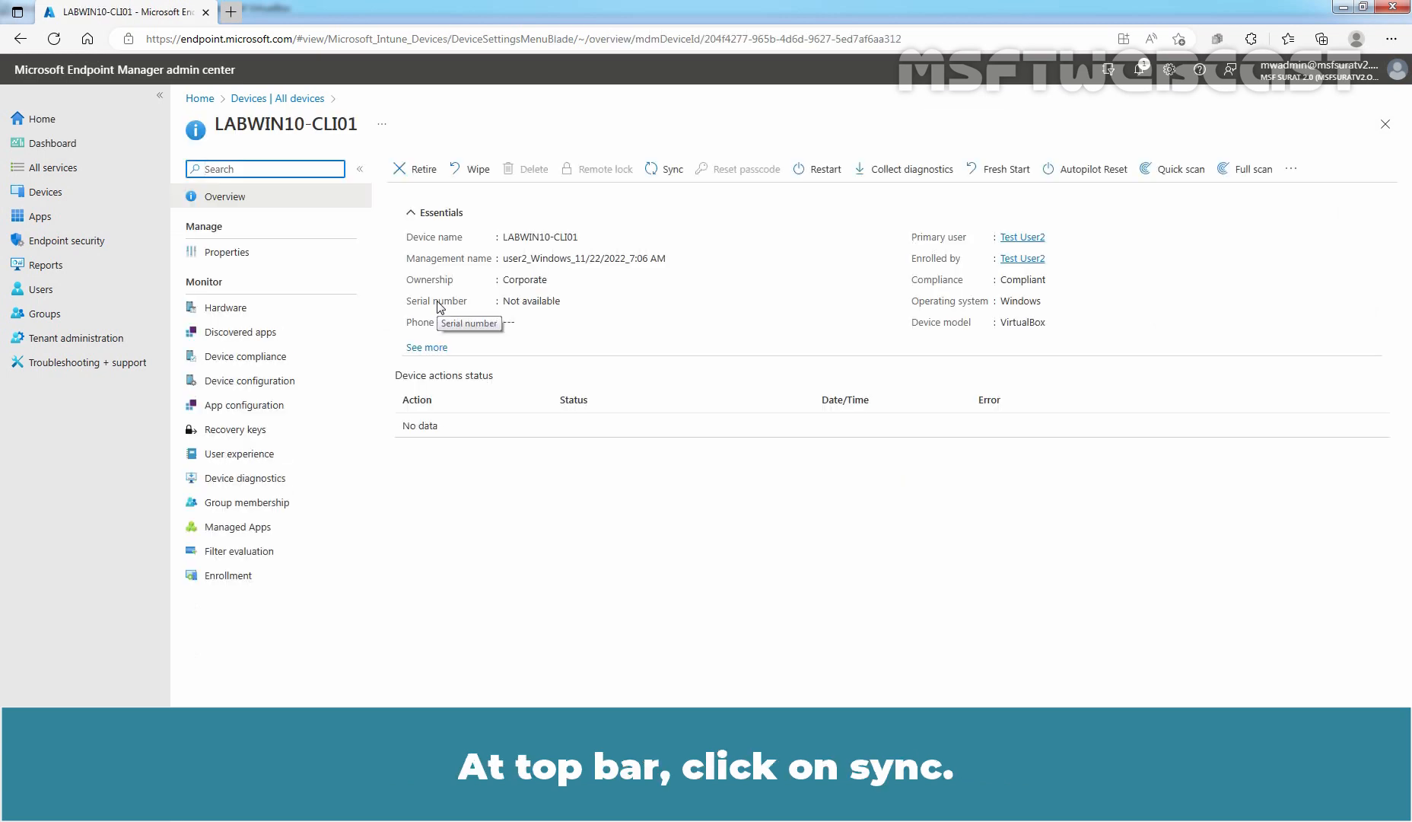
pyautogui.click(663, 171)
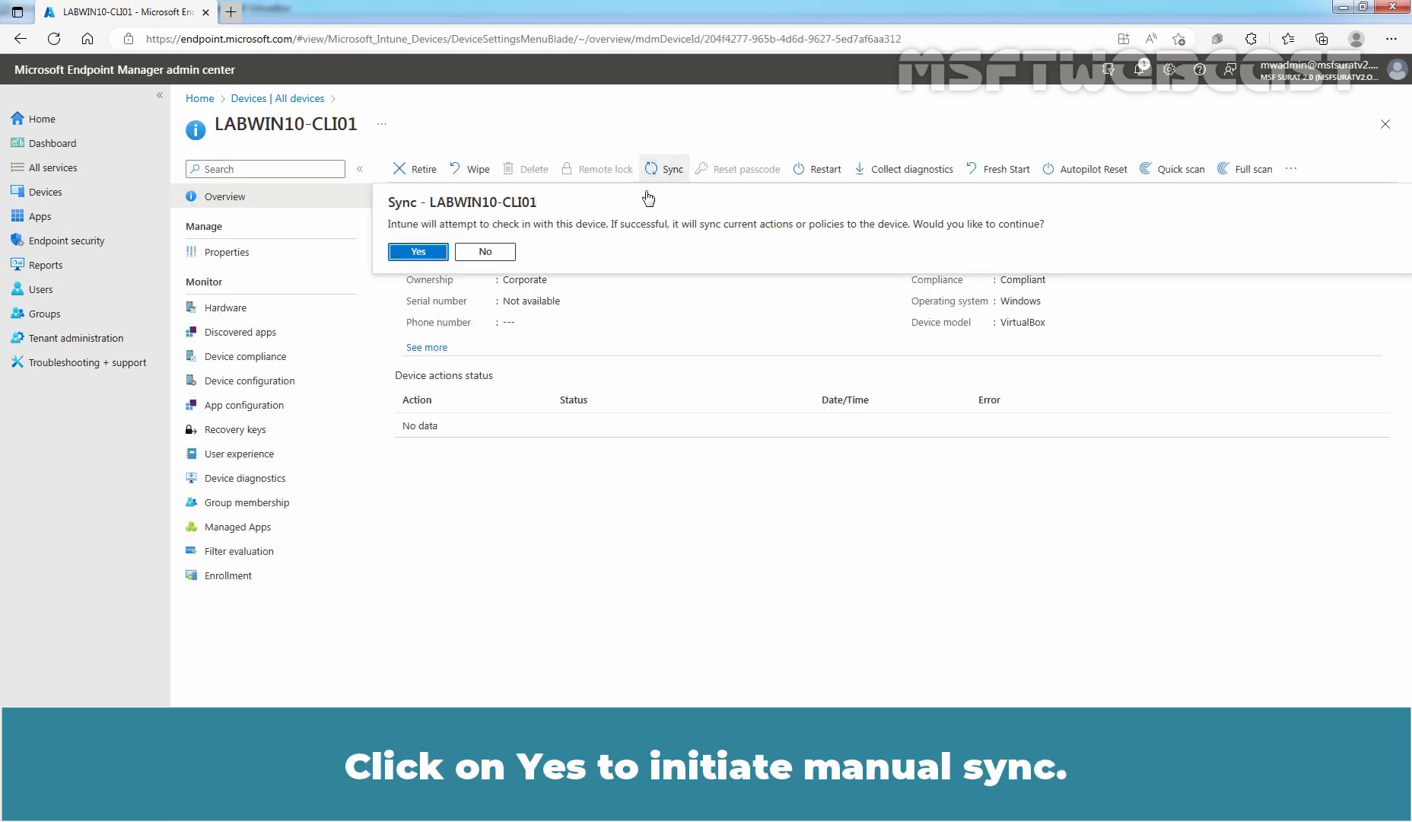
pyautogui.click(420, 253)
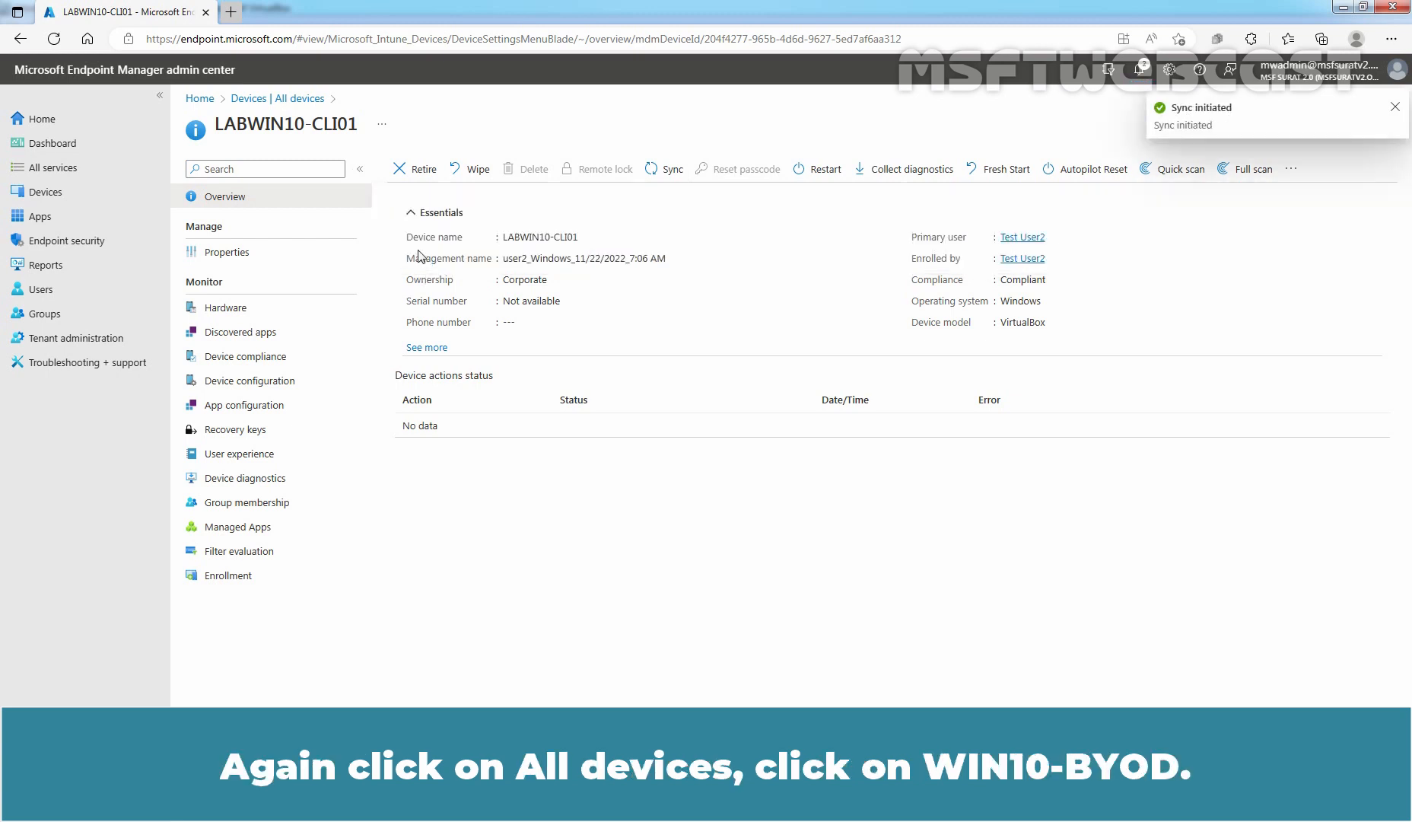
# Step: Return to the list of all devices, open WIN10-BYOD and initiate a manual Intune sync for it
pyautogui.click(286, 98)
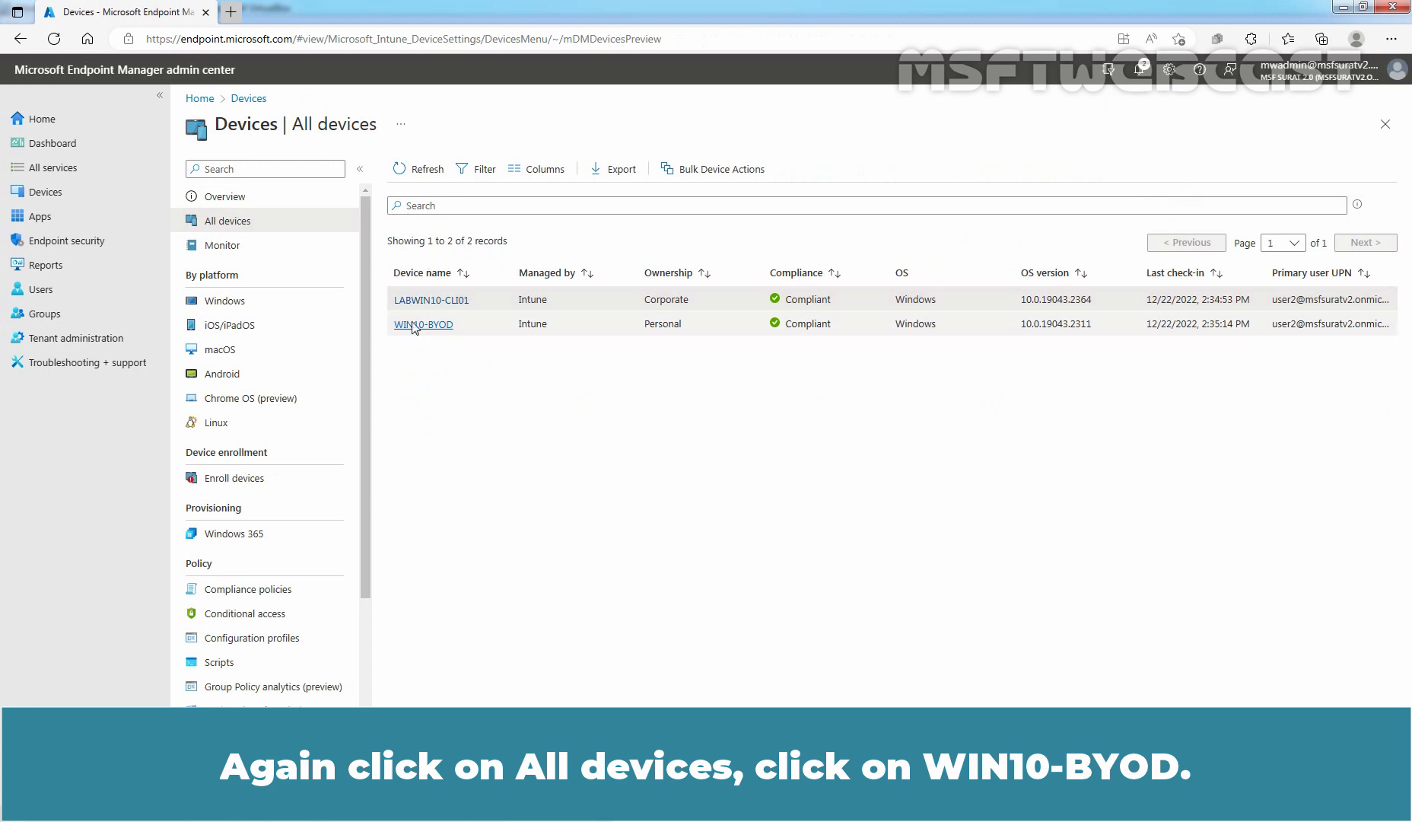
pyautogui.click(423, 325)
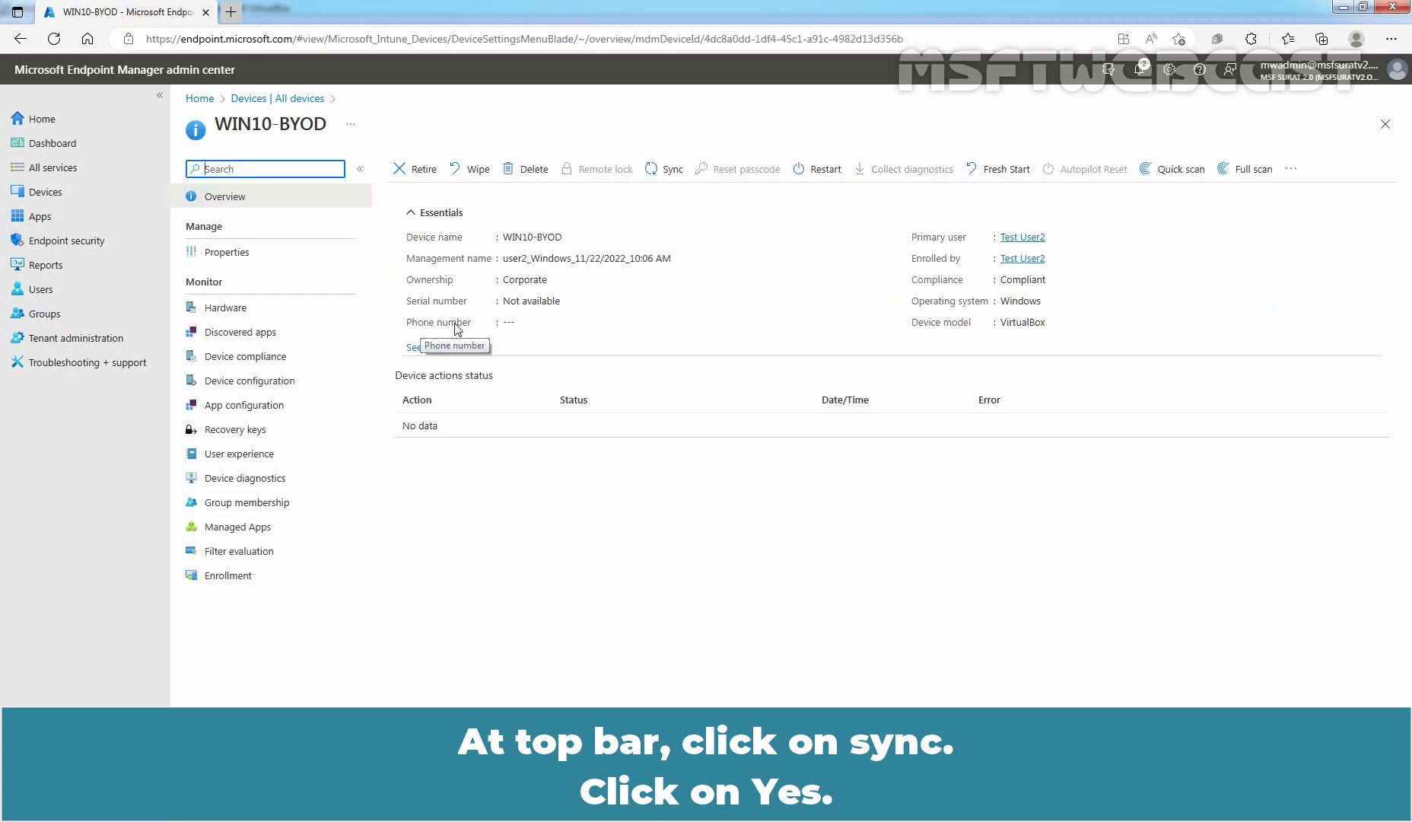
pyautogui.click(664, 170)
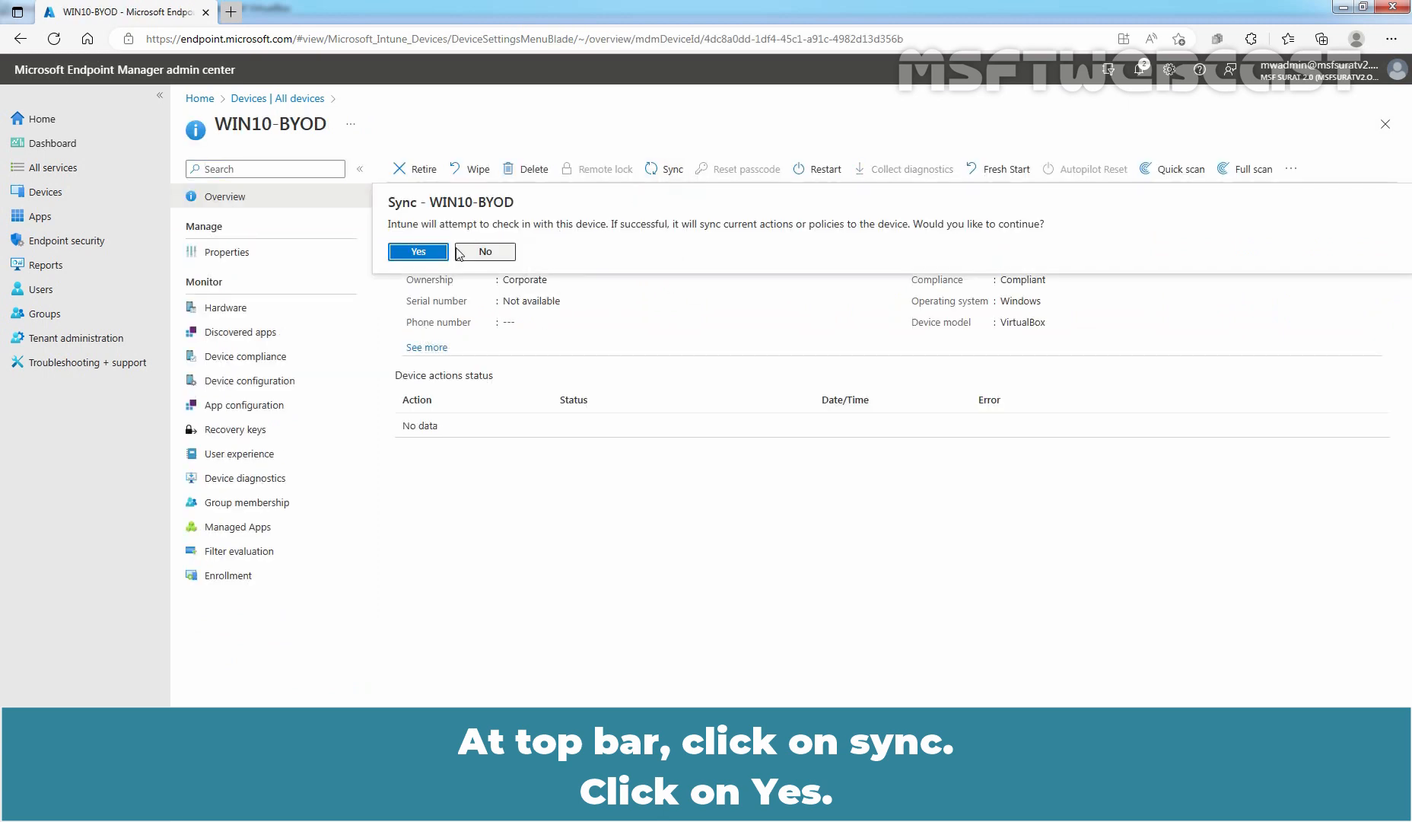
pyautogui.click(411, 254)
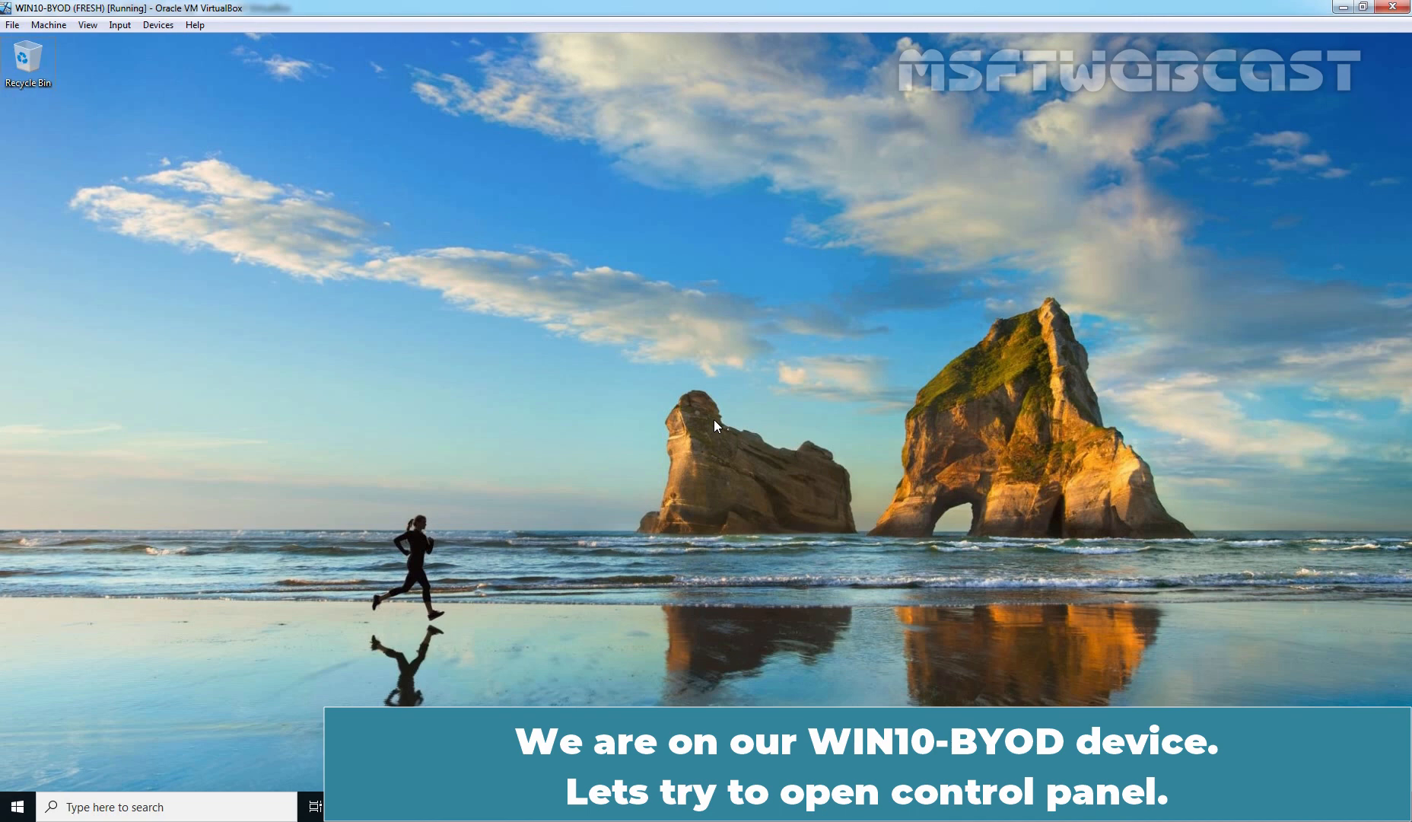
# Step: Switch to the WIN10-BYOD and Intune_Windows10_CLI01 virtual machines in turn and try to open Control Panel again on each
pyautogui.press('super+r')
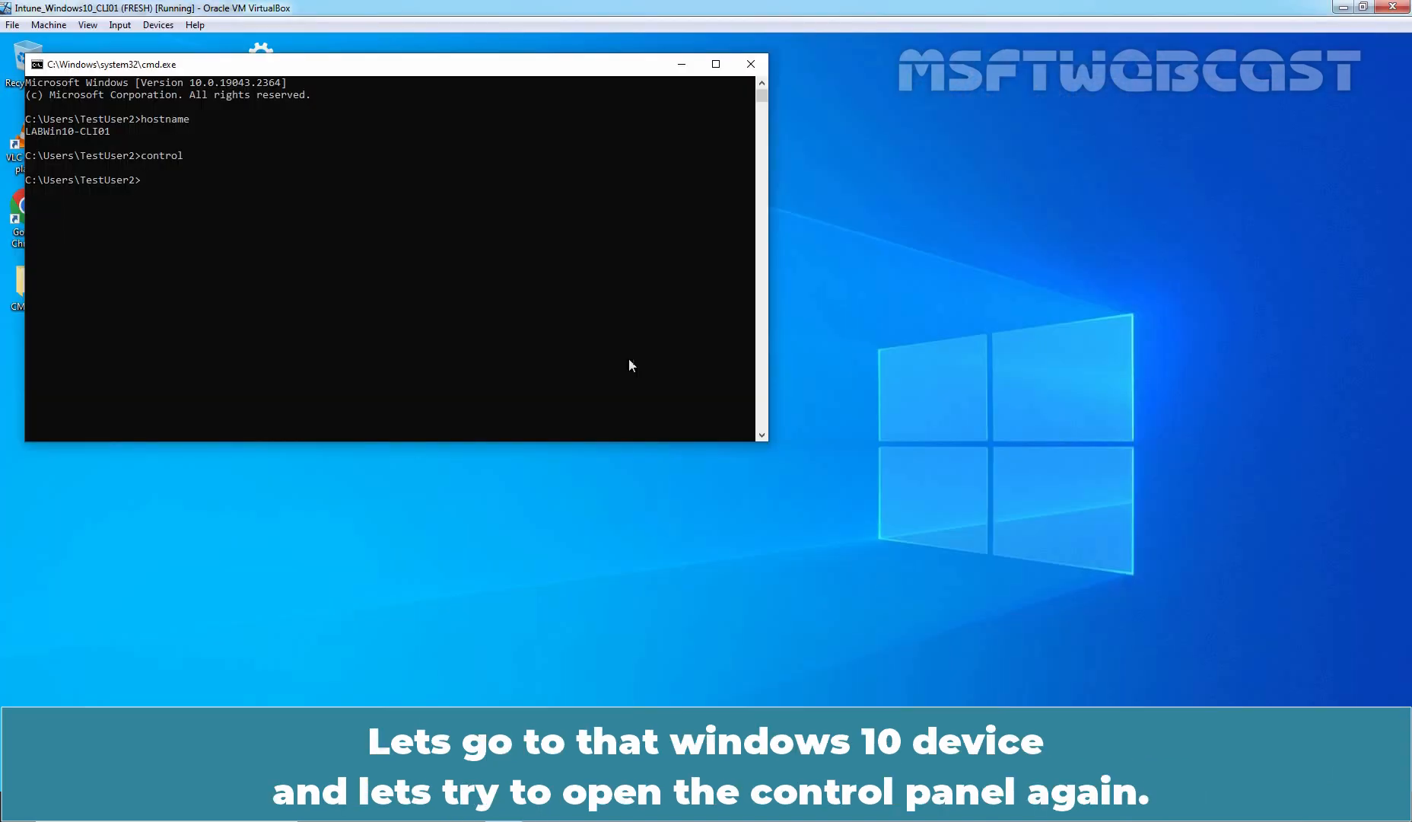
pyautogui.press('Up')
pyautogui.press('Return')
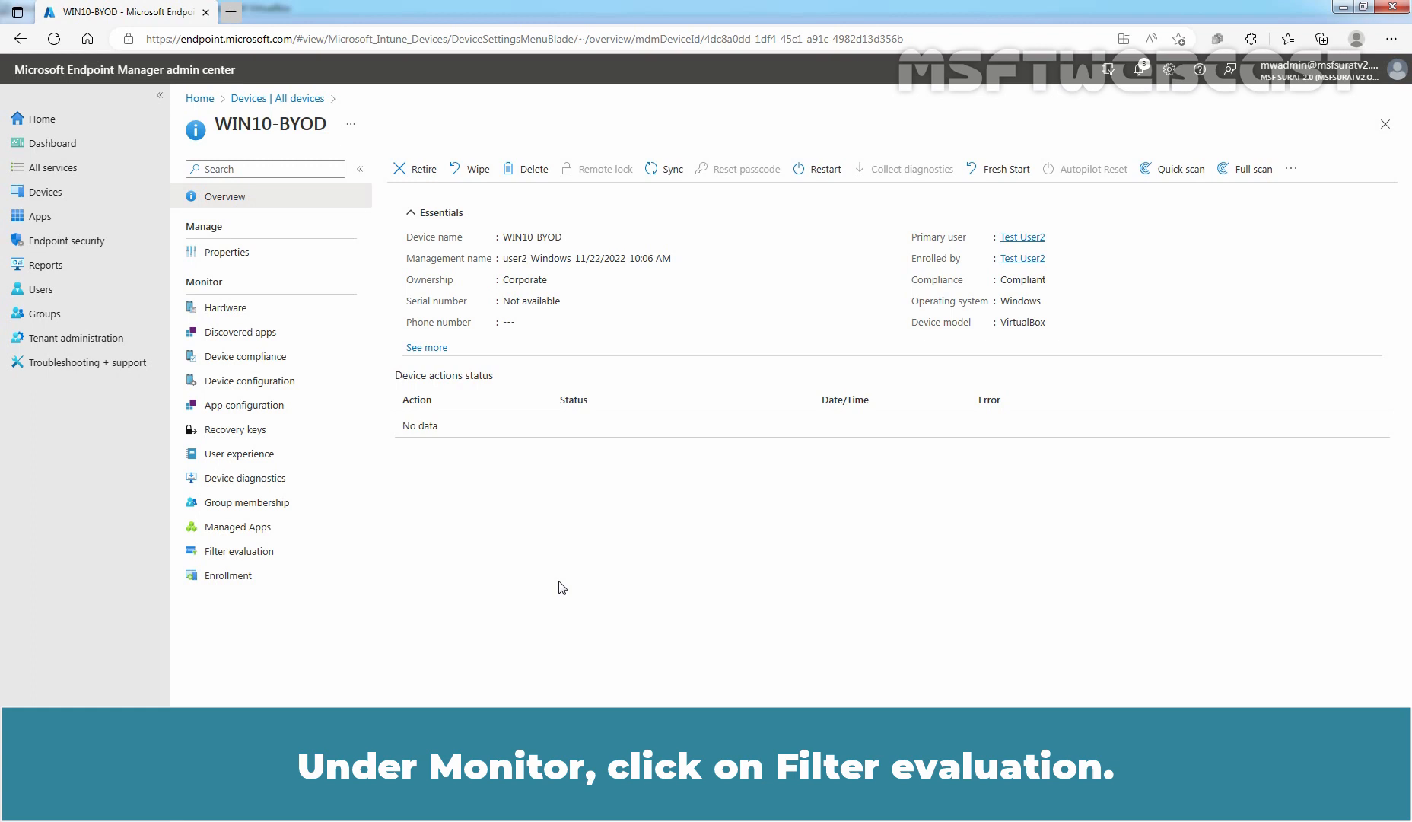
# Step: Switch back to the Endpoint Manager admin center and examine WIN10-BYOD's filter evaluation details for the "Prevent Users from Accessing Control Panel" policy
pyautogui.click(229, 559)
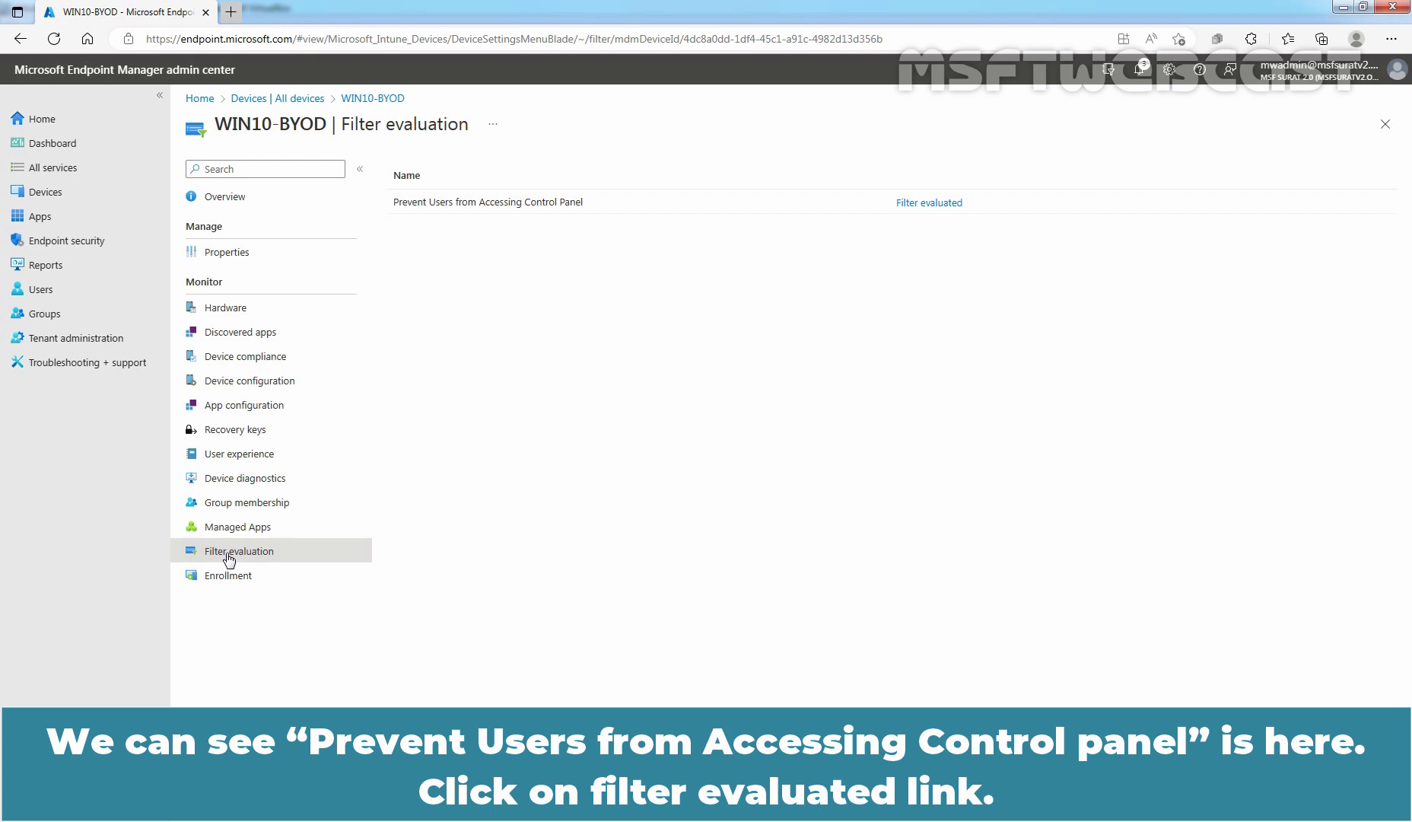
pyautogui.click(929, 203)
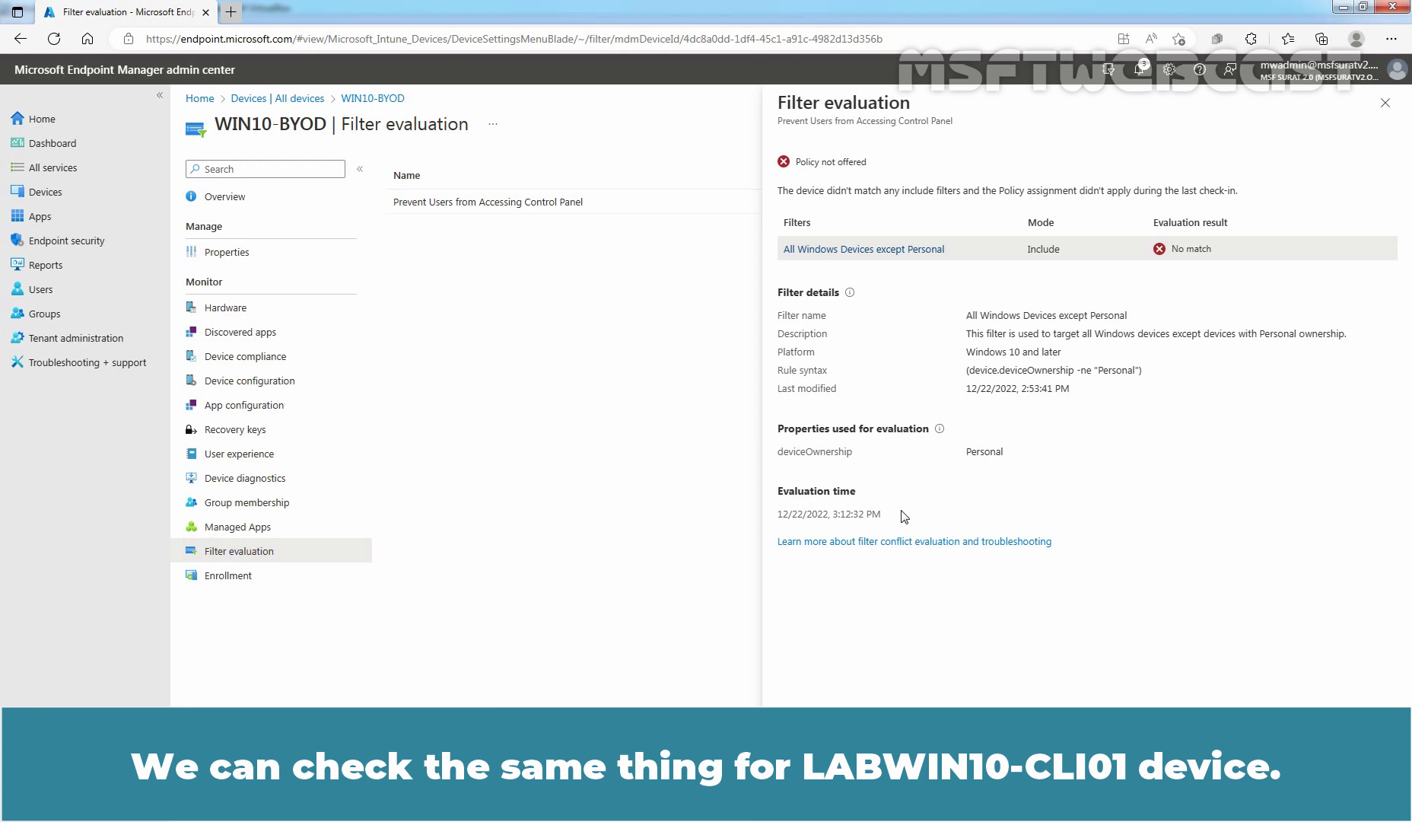
pyautogui.click(1385, 103)
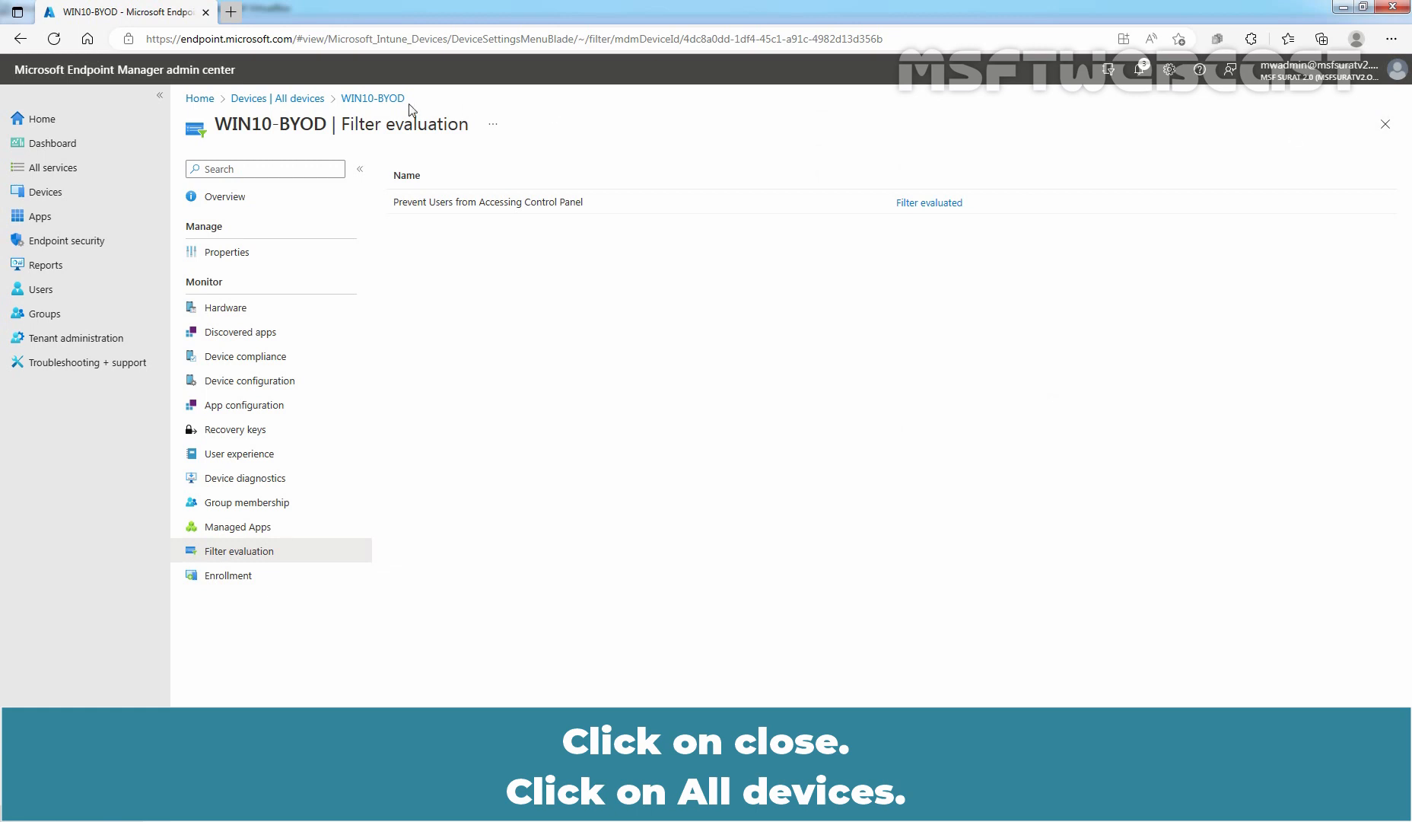
# Step: Open the filter evaluation details of the "Prevent Users from Accessing Control Panel" policy for the LABWIN10-CLI01 device
pyautogui.click(308, 99)
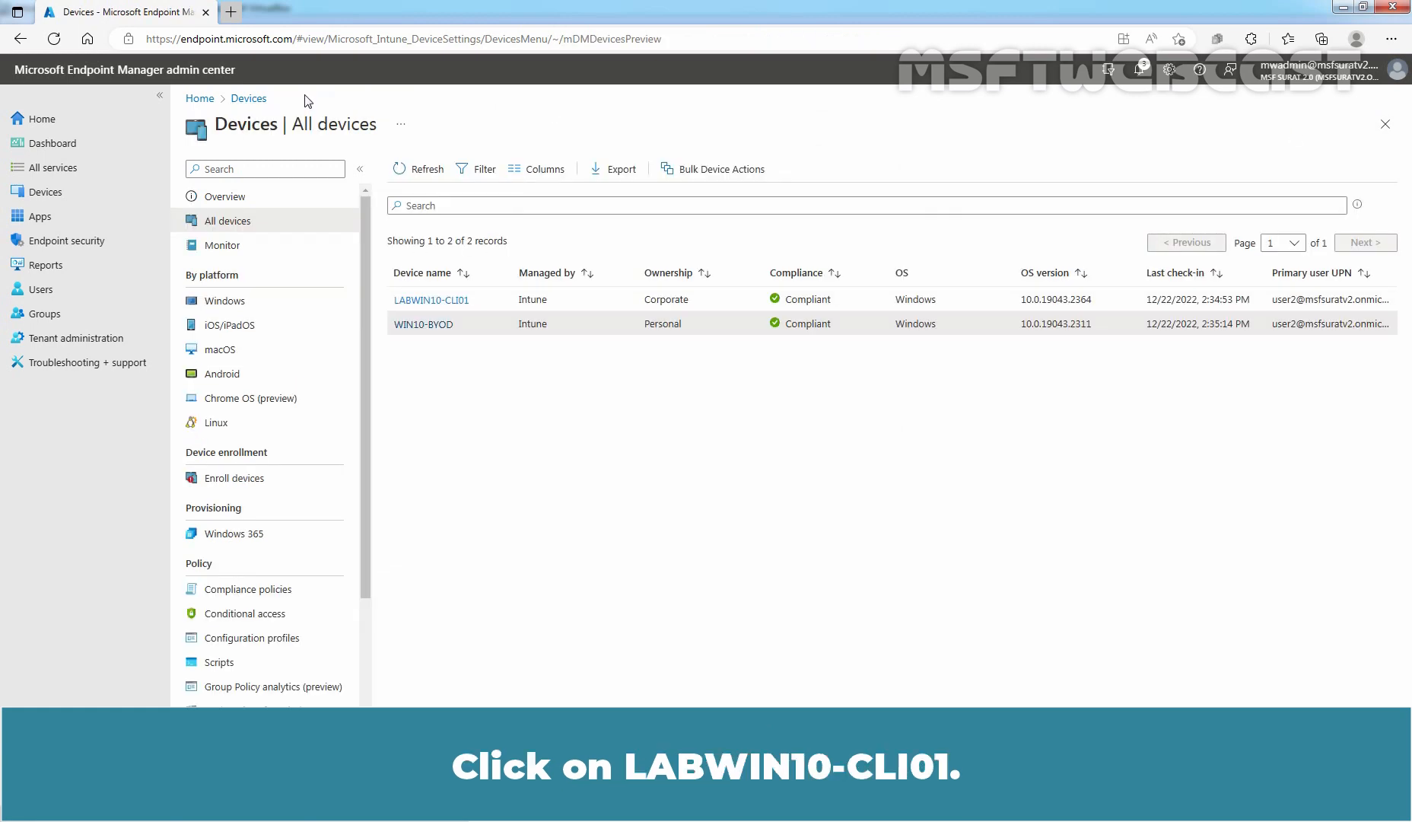
pyautogui.click(438, 305)
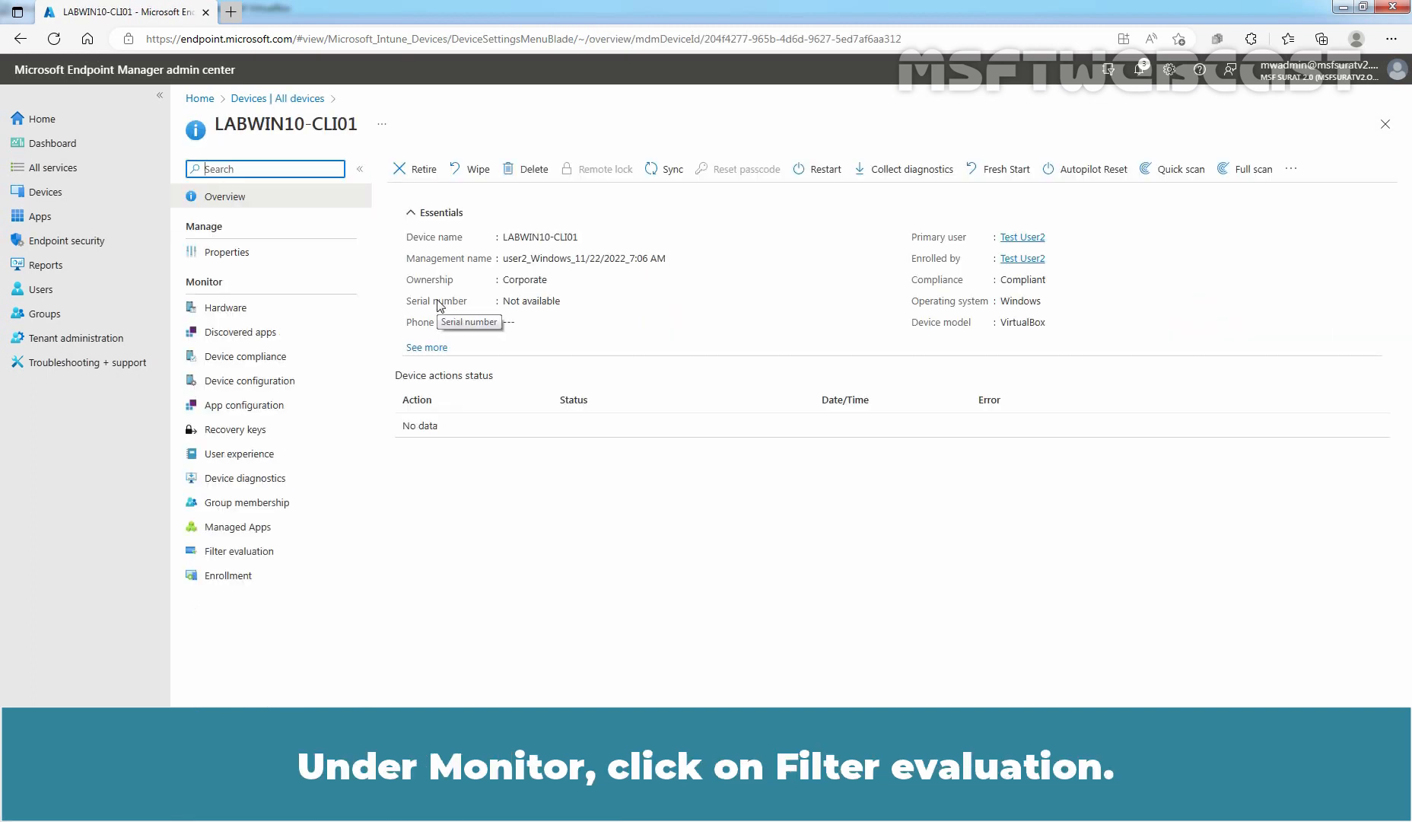
pyautogui.click(232, 559)
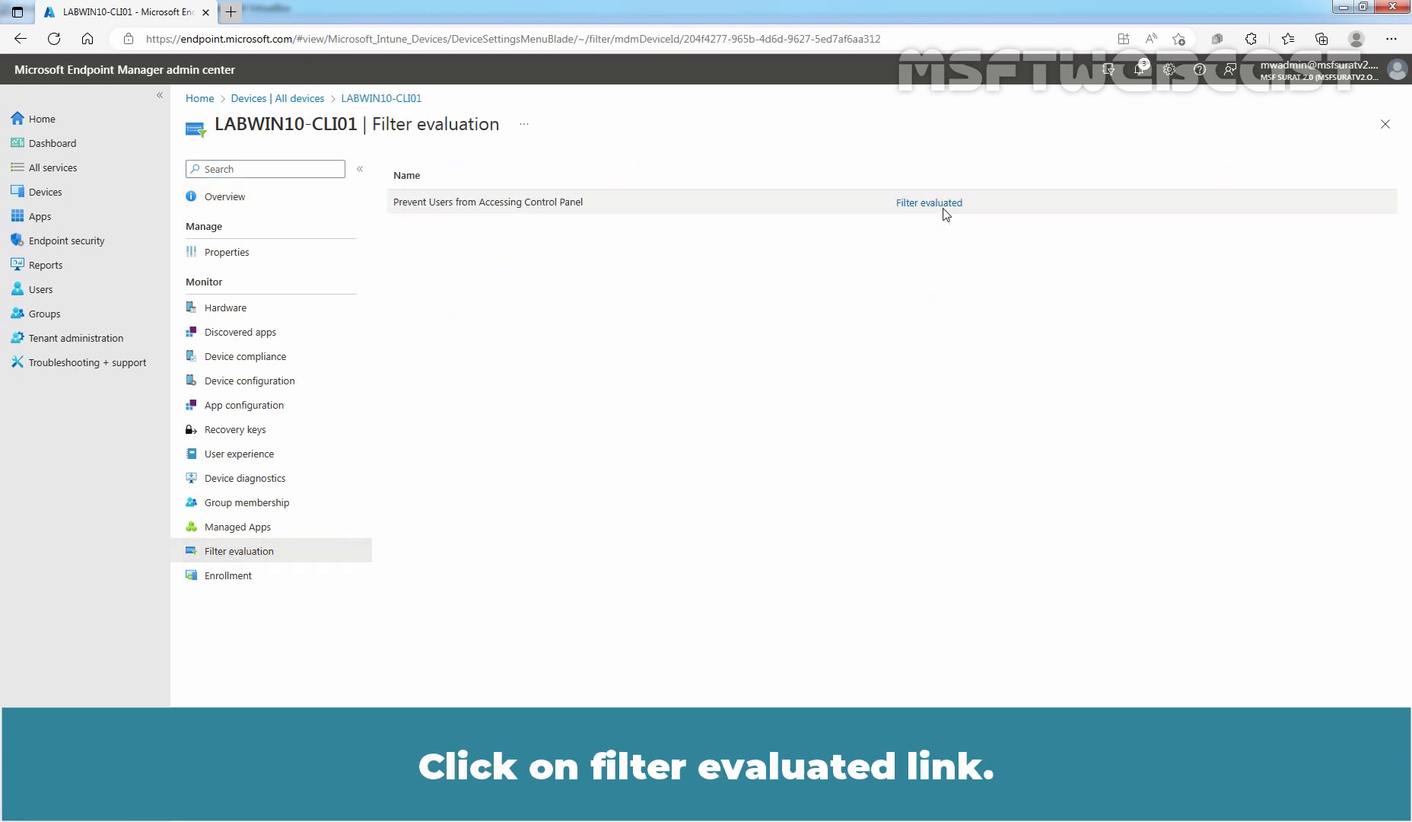
pyautogui.click(929, 203)
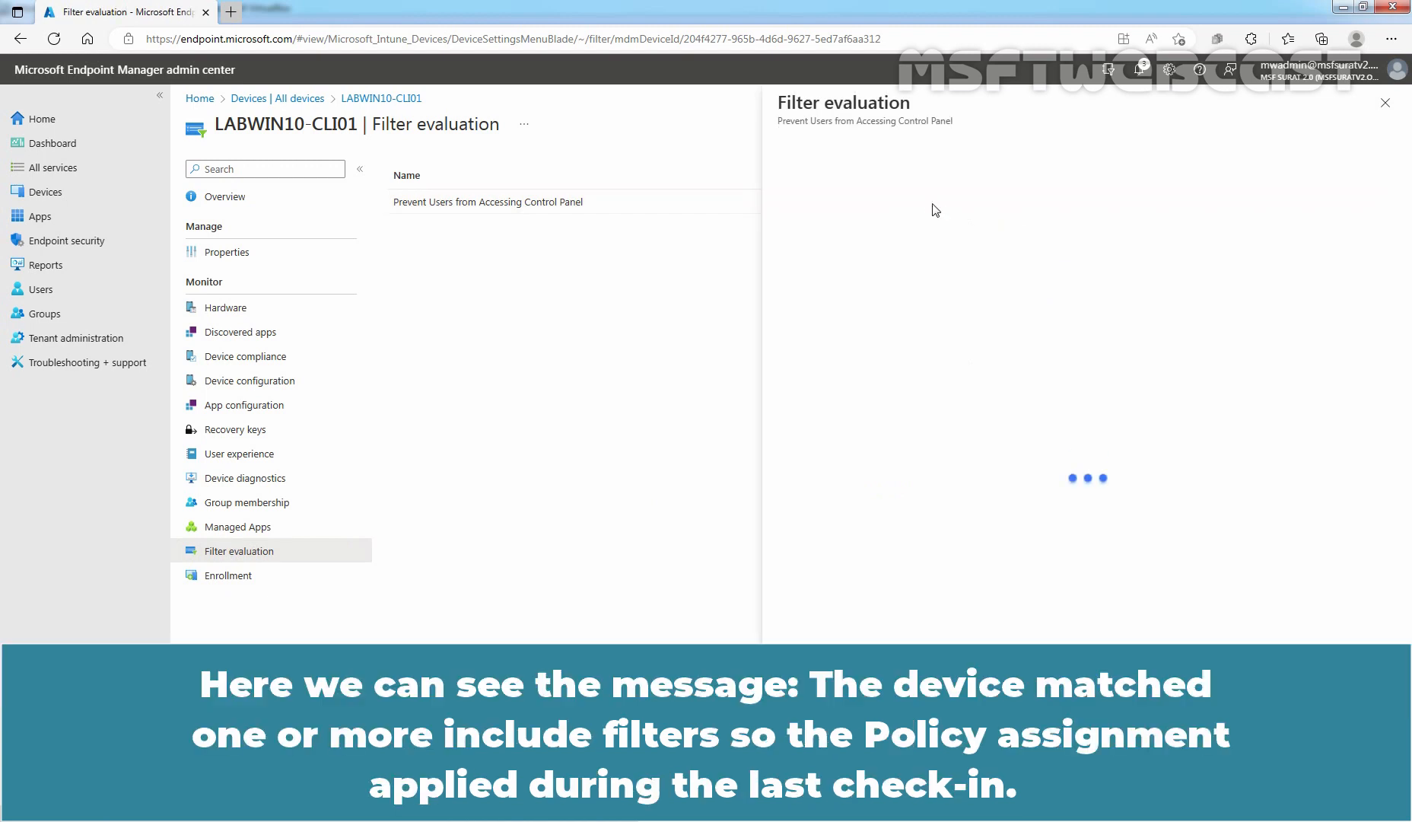